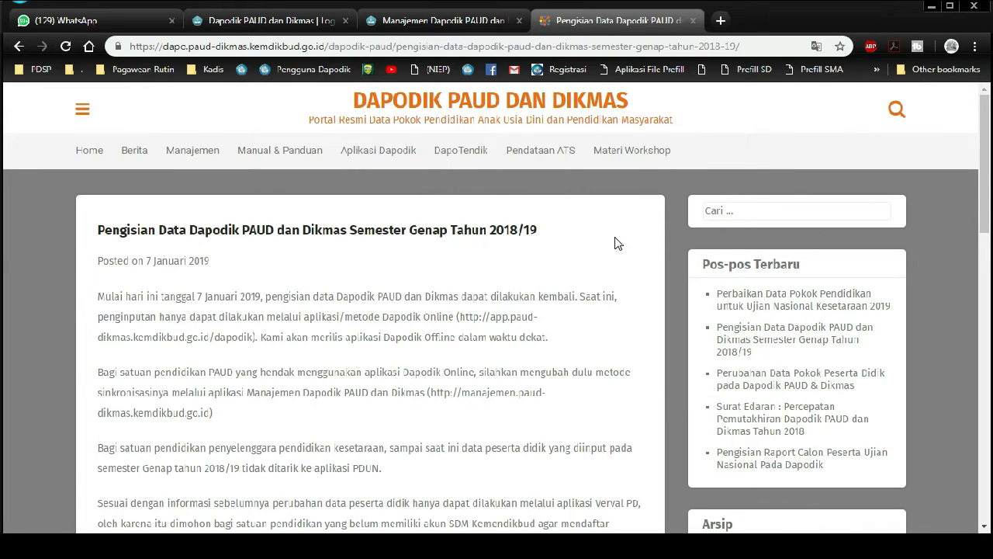
- Read the semester data-entry announcement, and log in to Manajemen Dapodik PAUD dan Dikmas as Satuan Pendidikan with the saved account
{"action": "scroll", "coordinate": [621, 259], "scroll_direction": "down", "scroll_amount": 1}
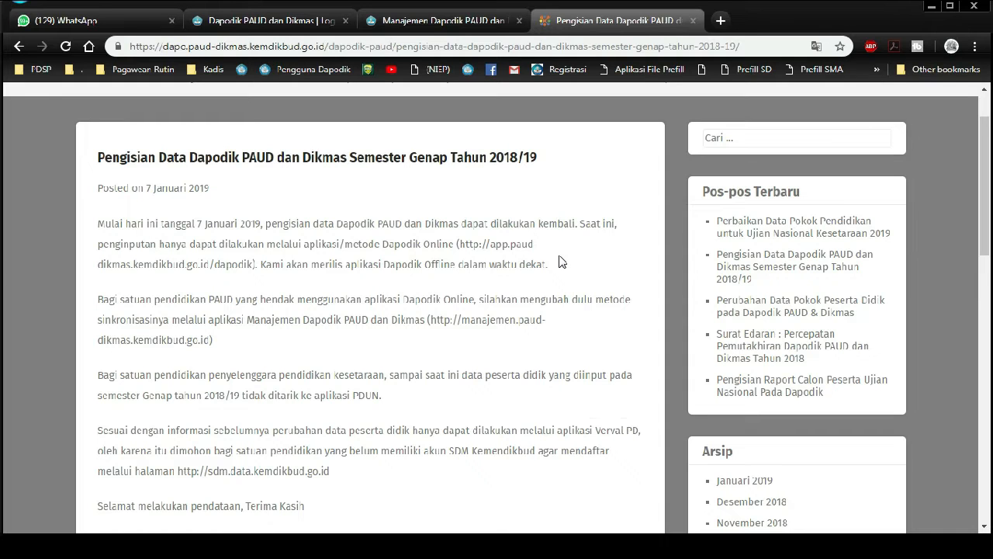
{"action": "left_click", "coordinate": [469, 26]}
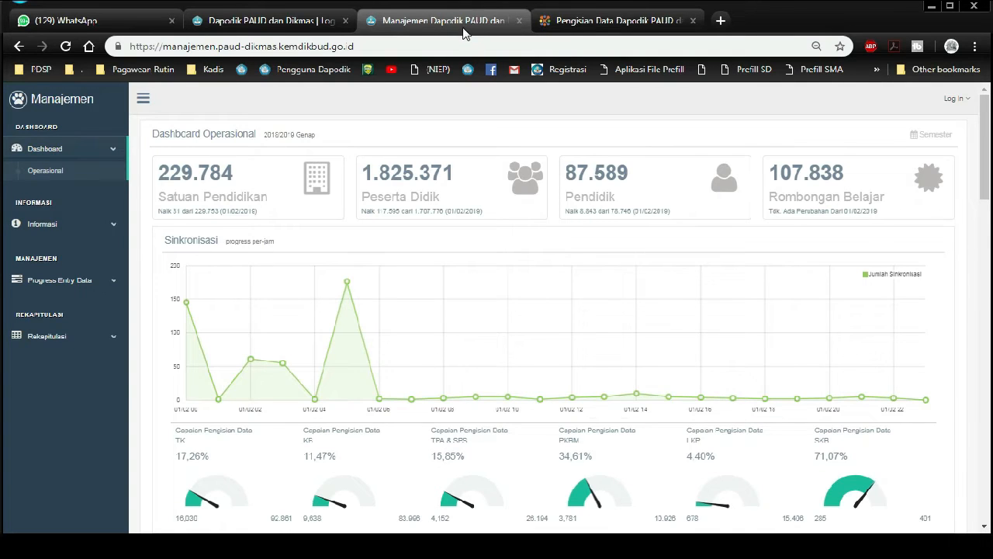
{"action": "left_click", "coordinate": [376, 46]}
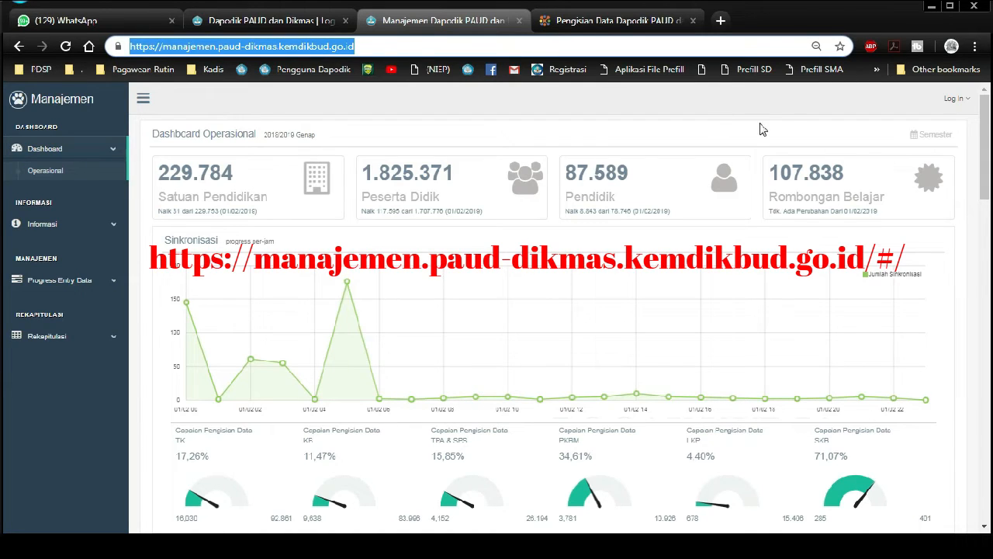
{"action": "left_click", "coordinate": [960, 99]}
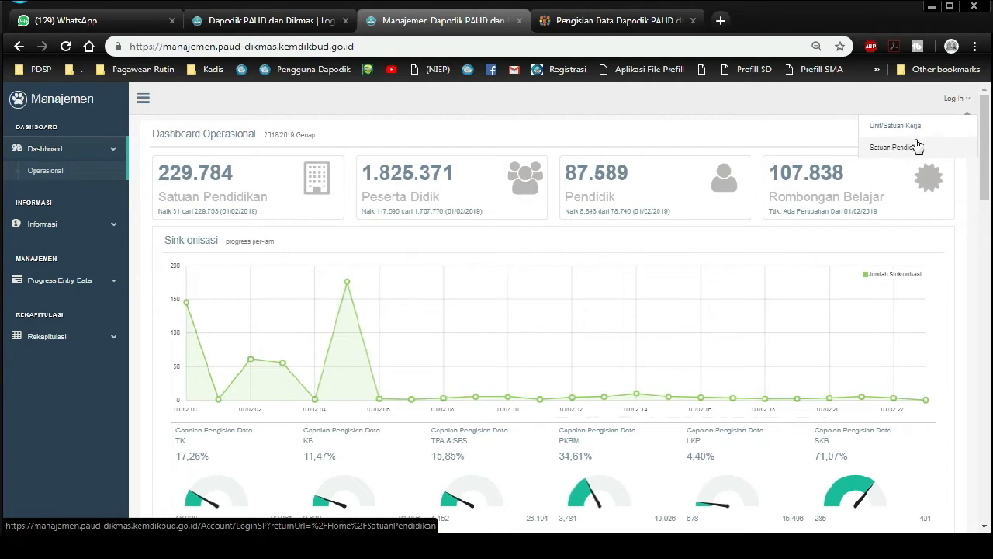
{"action": "left_click", "coordinate": [912, 150]}
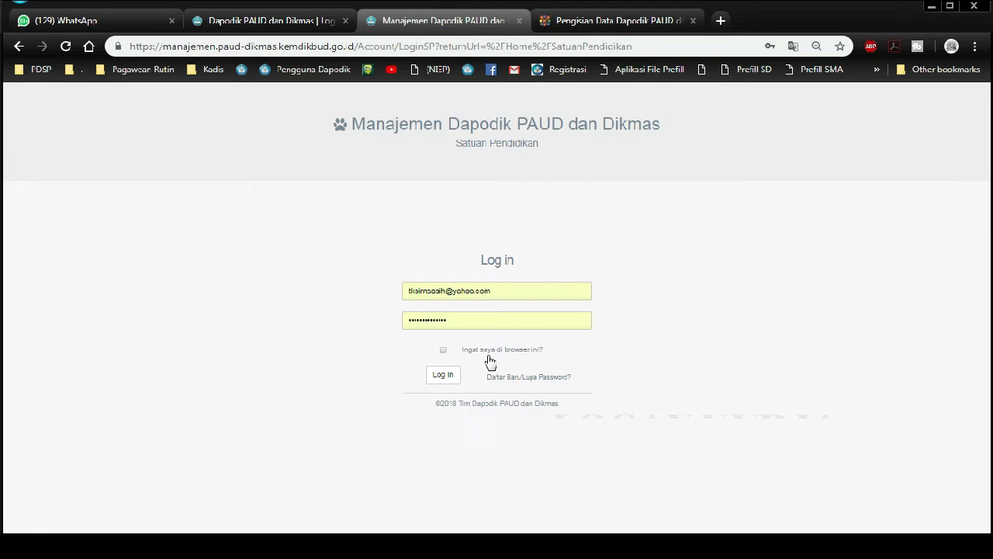
{"action": "left_click", "coordinate": [443, 376]}
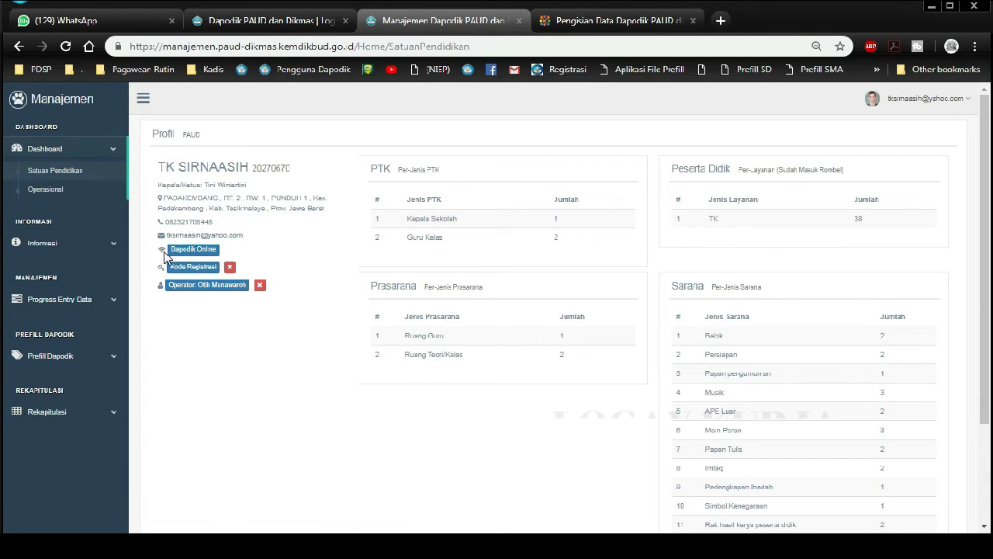
- Open the school's synchronisation method settings, keep Dapodik Online as the method and save
{"action": "left_click", "coordinate": [208, 254]}
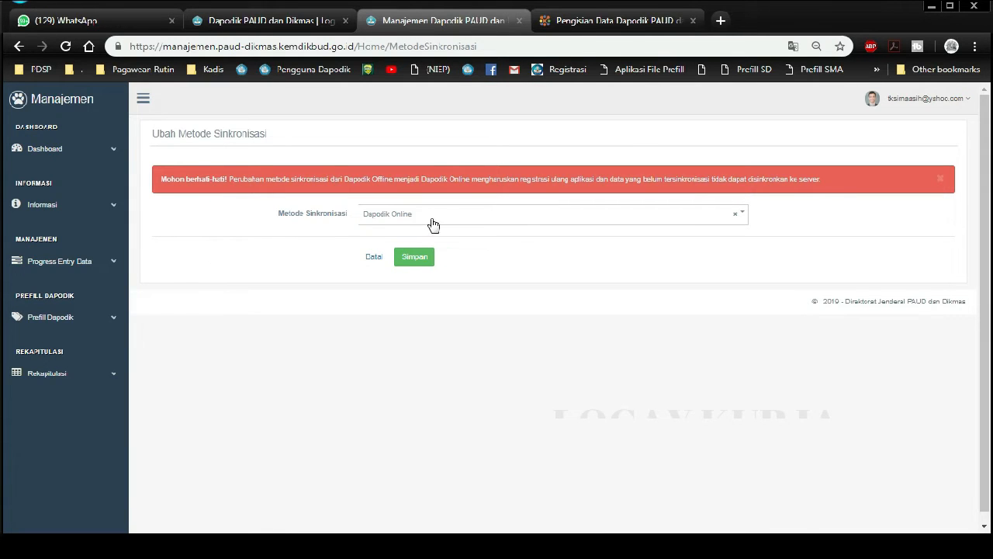
{"action": "left_click", "coordinate": [418, 216]}
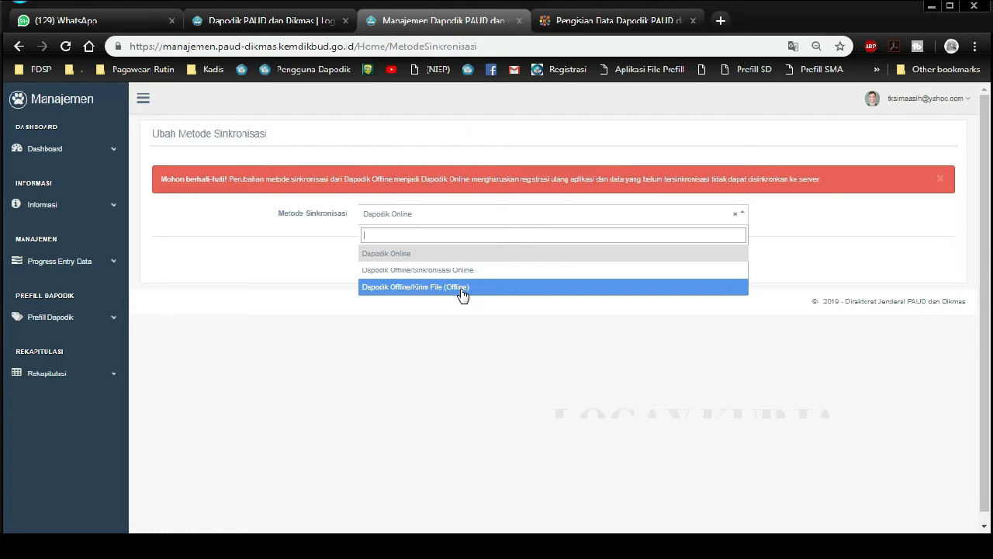
{"action": "left_click", "coordinate": [413, 262]}
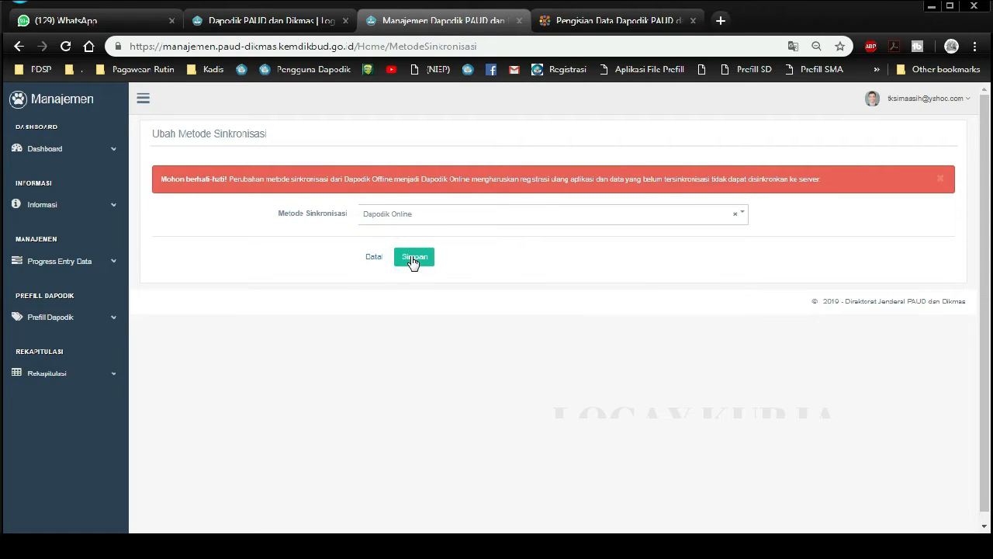
{"action": "left_click", "coordinate": [415, 260]}
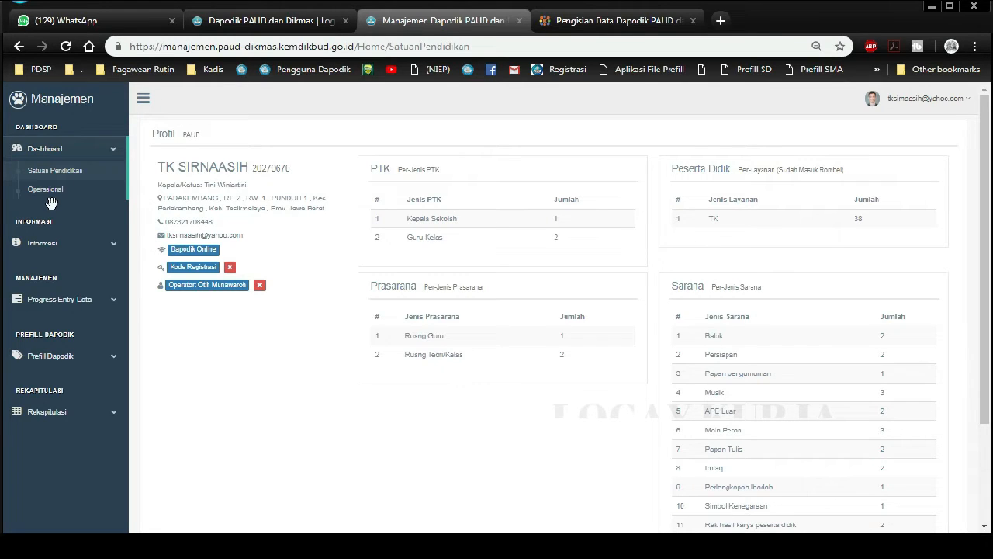
- Try to open the Prefill Dapodik upload page, and return to the school profile
{"action": "left_click", "coordinate": [114, 359]}
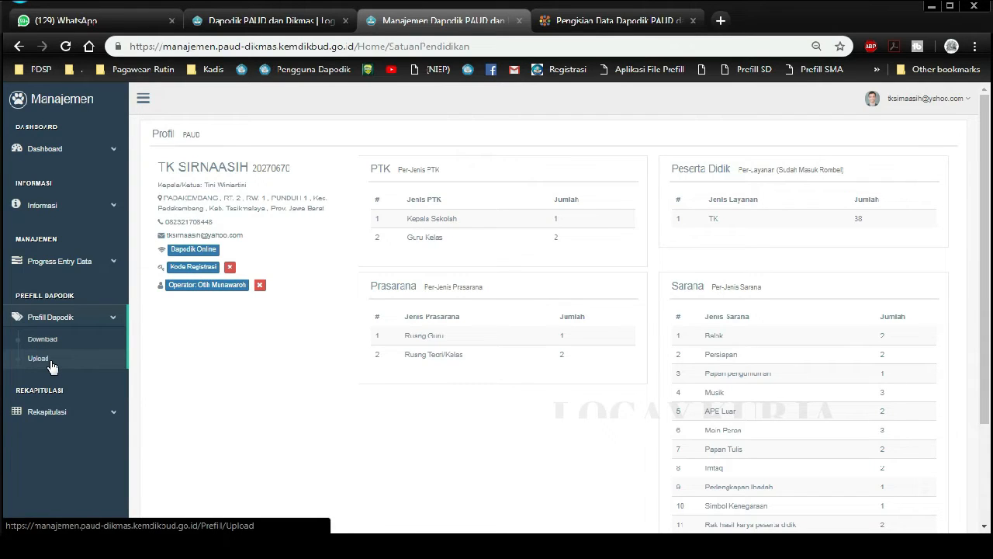
{"action": "left_click", "coordinate": [50, 360]}
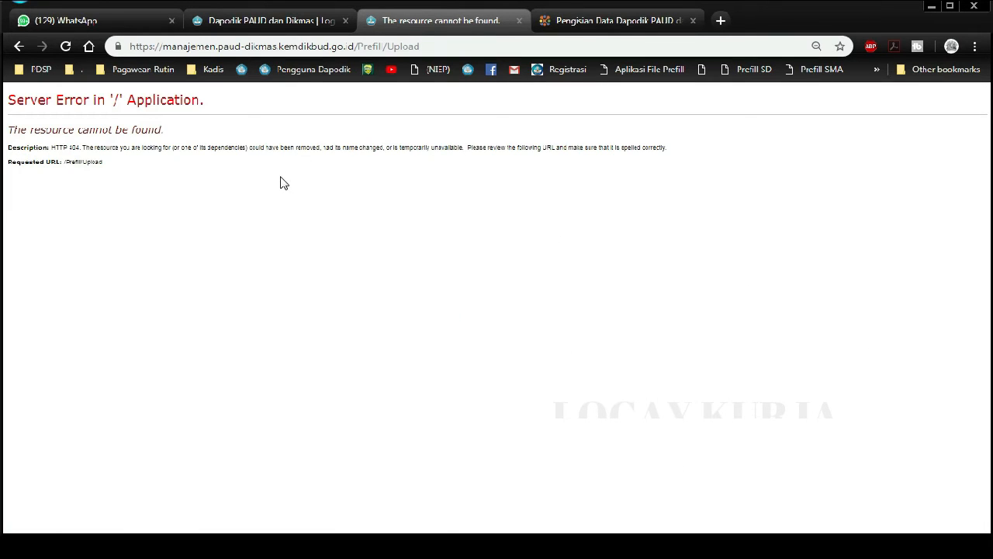
{"action": "left_click", "coordinate": [19, 48]}
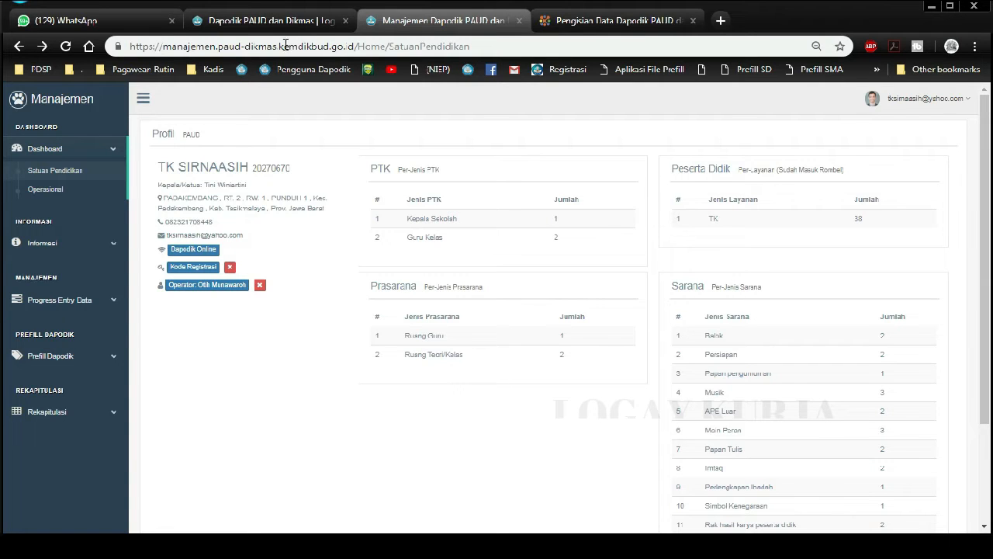
- Switch to the Dapodik application at app.paud-dikmas.kemdikbud.go.id/dapodik and log in with the saved school account
{"action": "left_click", "coordinate": [295, 21]}
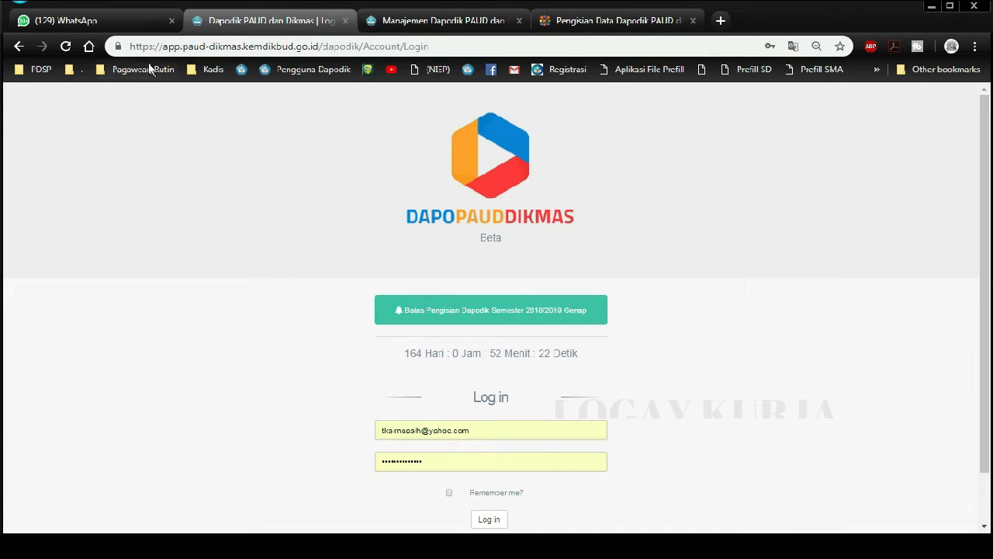
{"action": "left_click_drag", "start_coordinate": [130, 47], "coordinate": [441, 39]}
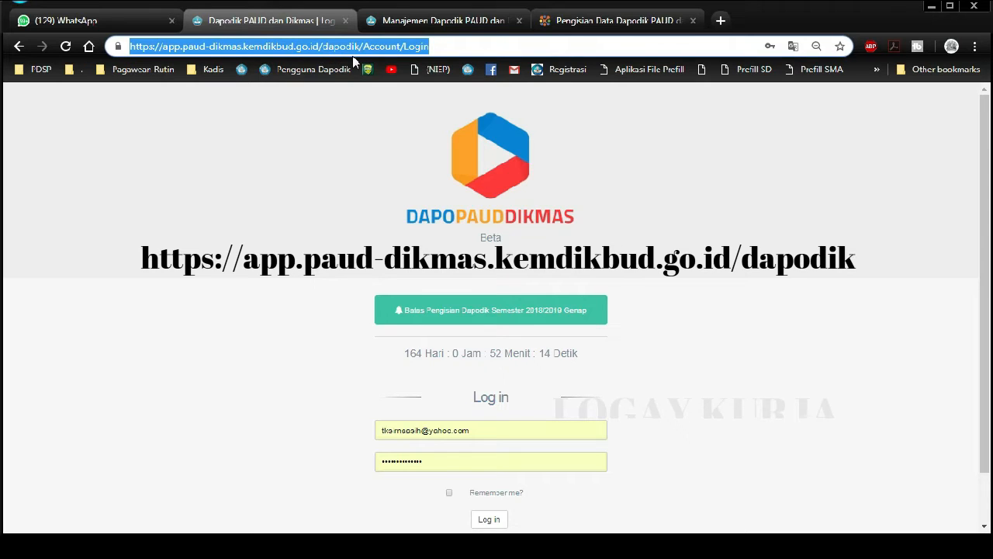
{"action": "left_click", "coordinate": [322, 169]}
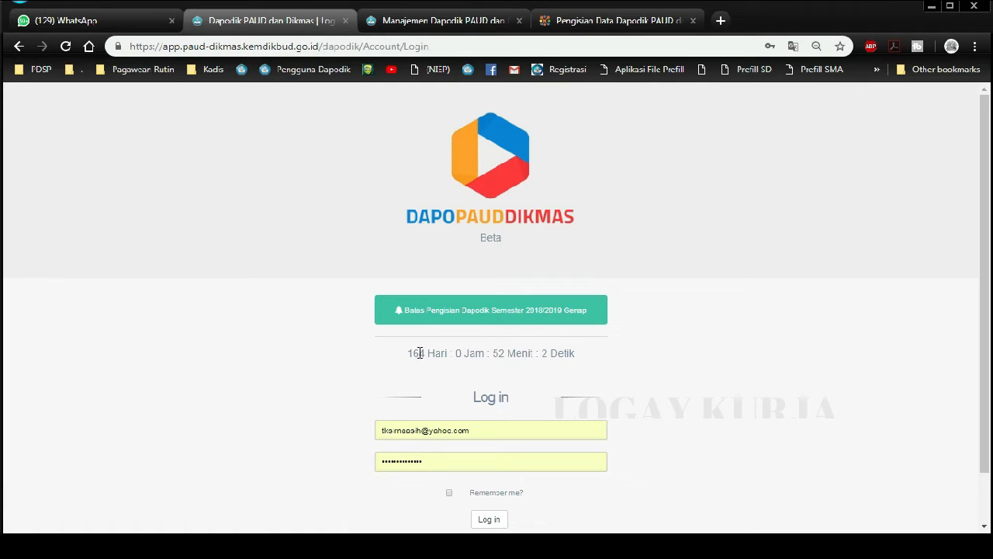
{"action": "left_click", "coordinate": [479, 433]}
{"action": "left_click", "coordinate": [355, 440]}
{"action": "left_click", "coordinate": [427, 462]}
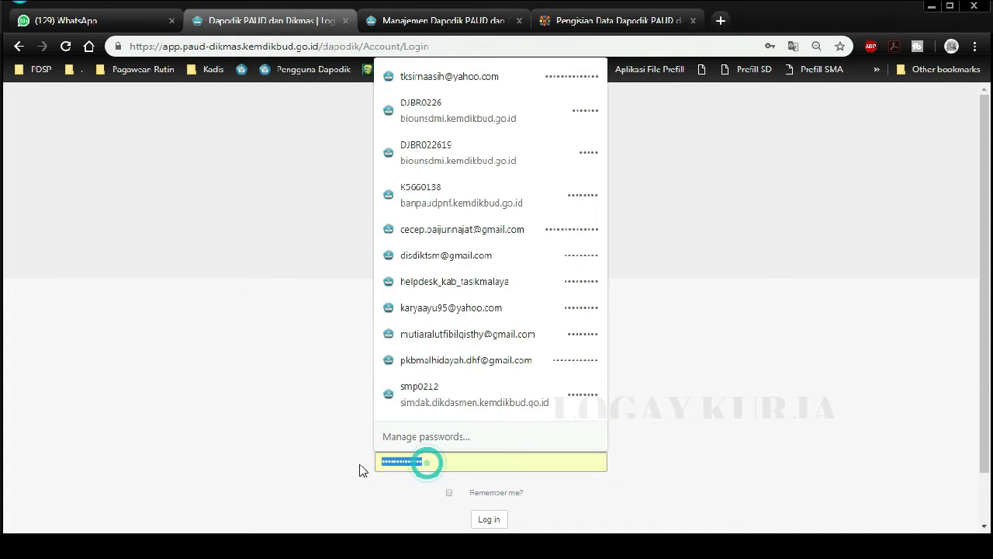
{"action": "left_click", "coordinate": [332, 441]}
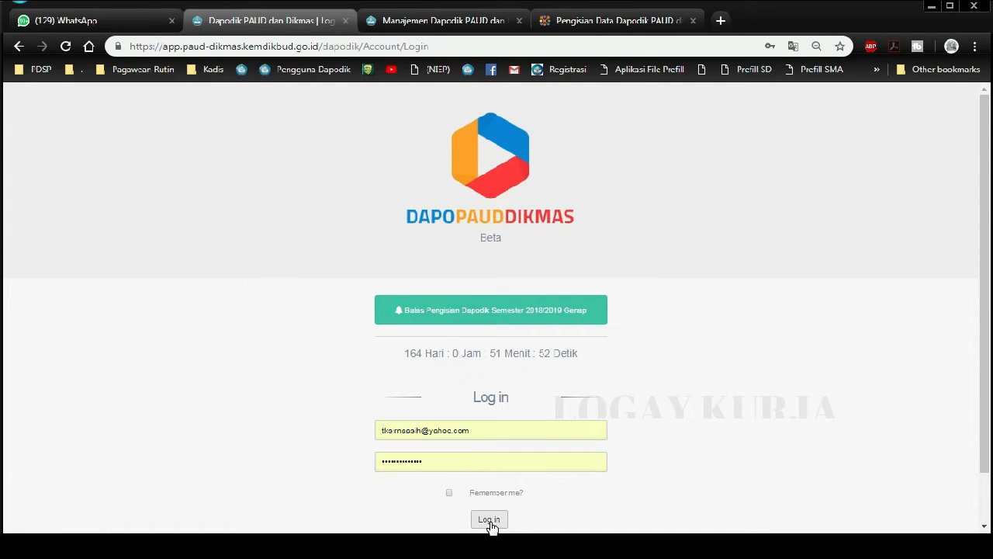
{"action": "scroll", "coordinate": [491, 525], "scroll_direction": "down", "scroll_amount": 1}
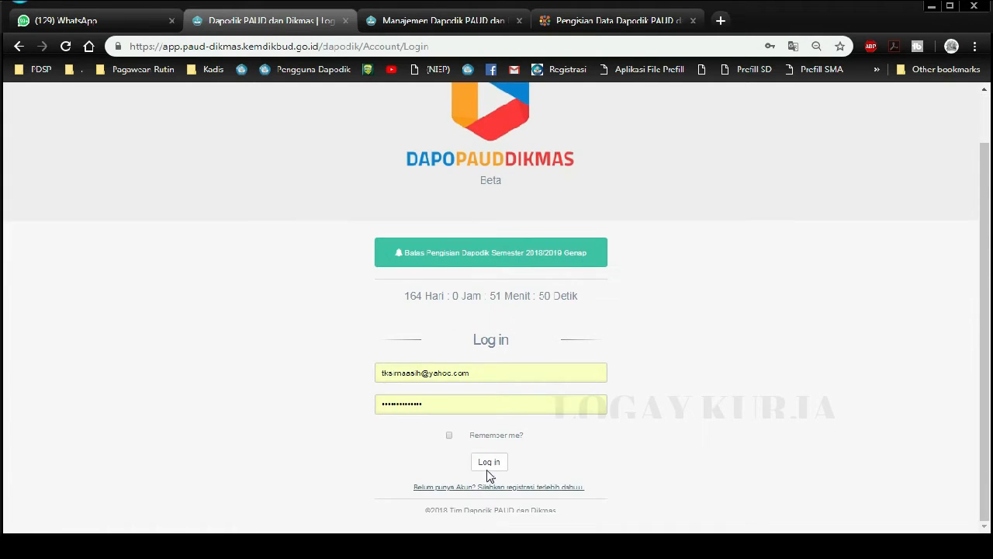
{"action": "left_click", "coordinate": [489, 464]}
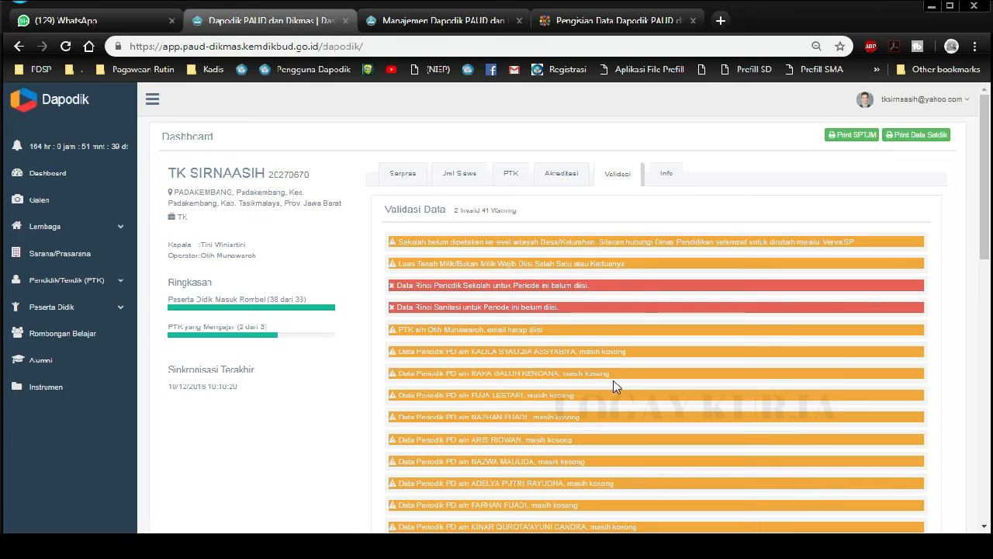
- Review the invalid and warning entries in the dashboard's data validation list and check the last synchronisation date
{"action": "scroll", "coordinate": [614, 385], "scroll_direction": "down", "scroll_amount": 2}
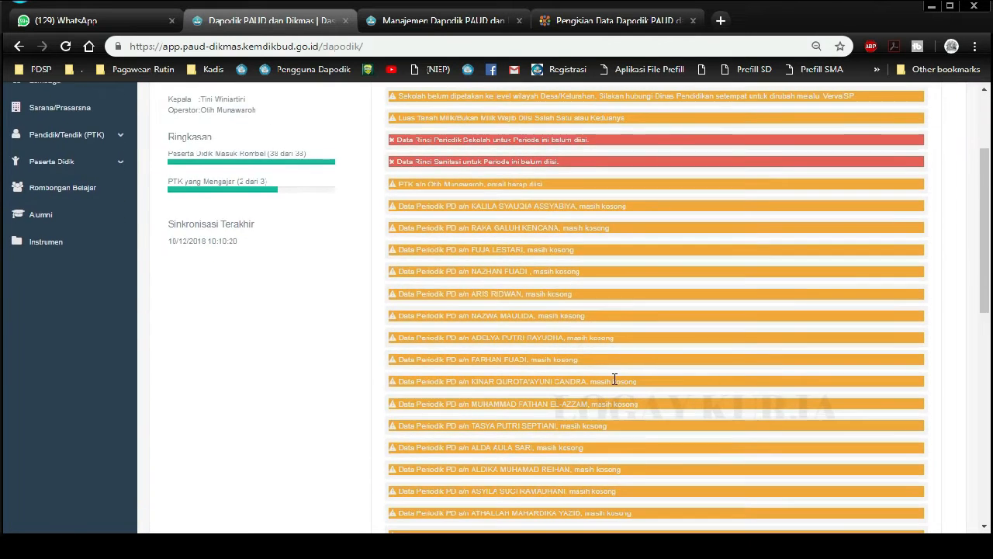
{"action": "scroll", "coordinate": [614, 380], "scroll_direction": "down", "scroll_amount": 5}
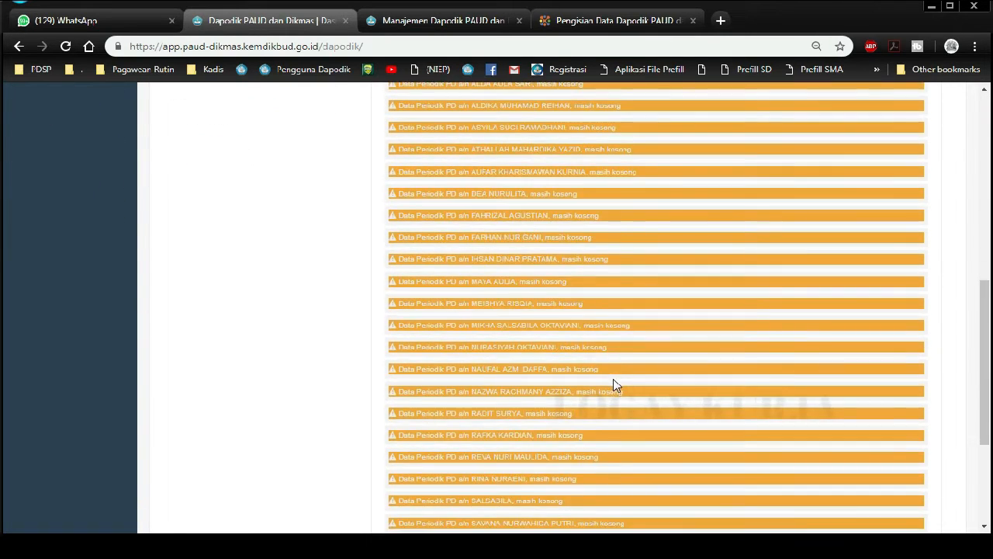
{"action": "scroll", "coordinate": [614, 386], "scroll_direction": "down", "scroll_amount": 2}
{"action": "scroll", "coordinate": [614, 380], "scroll_direction": "up", "scroll_amount": 4}
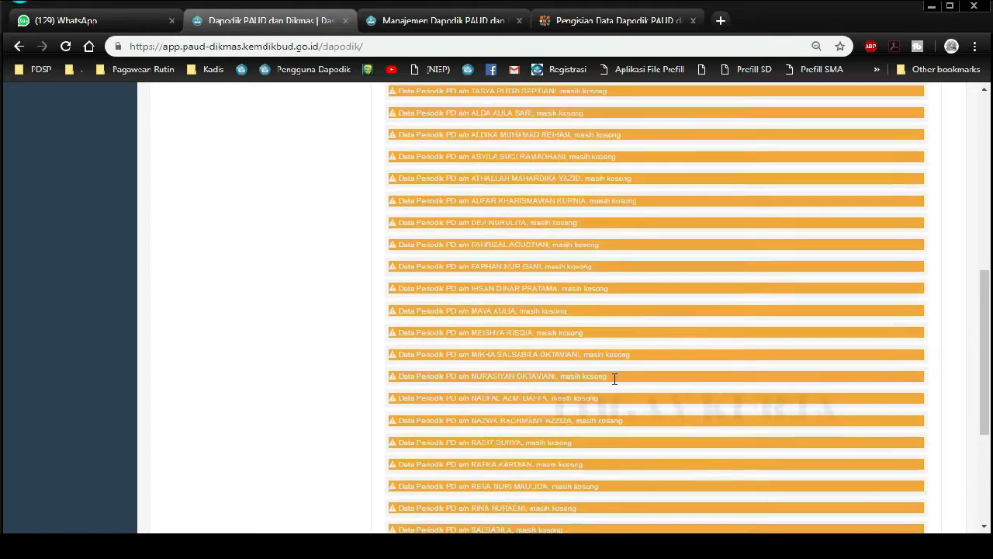
{"action": "scroll", "coordinate": [614, 385], "scroll_direction": "up", "scroll_amount": 5}
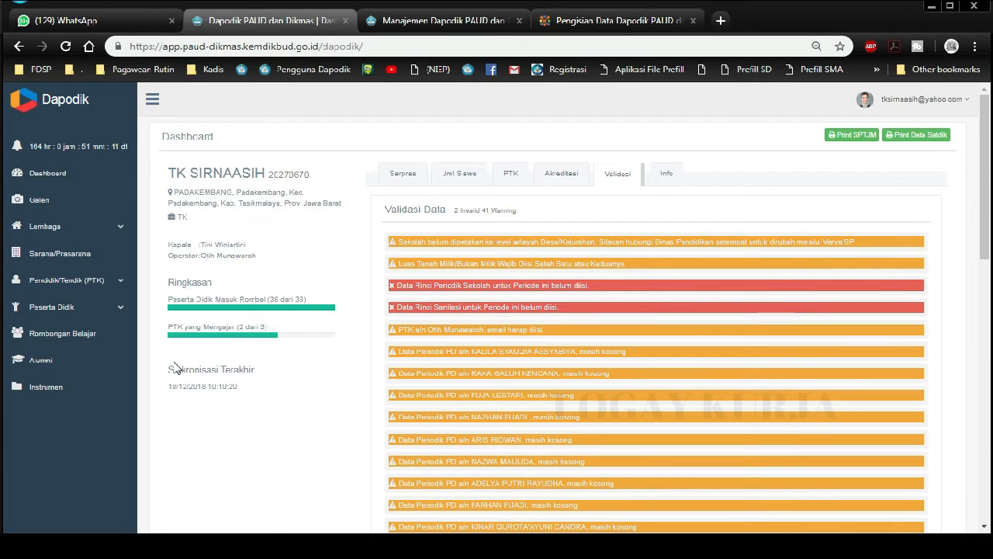
{"action": "left_click_drag", "start_coordinate": [167, 371], "coordinate": [251, 388]}
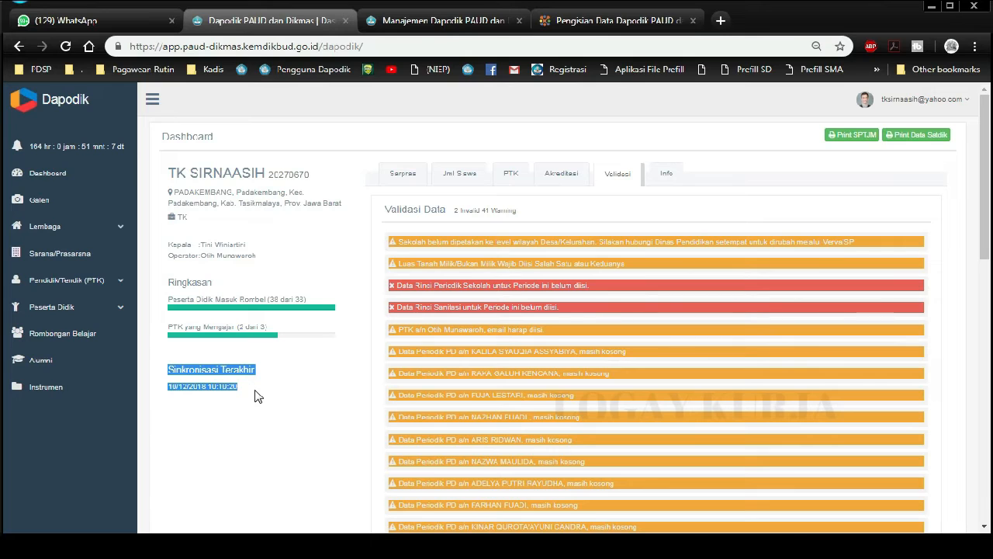
{"action": "left_click", "coordinate": [256, 394]}
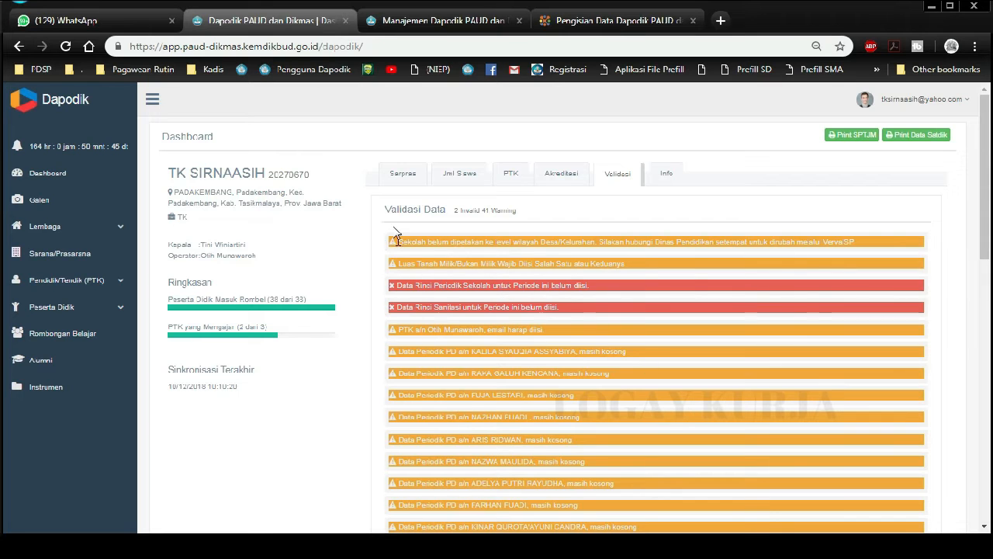
- Review the dashboard's facilities, student count, PTK and accreditation data, dismissing the battery notification
{"action": "left_click", "coordinate": [401, 190]}
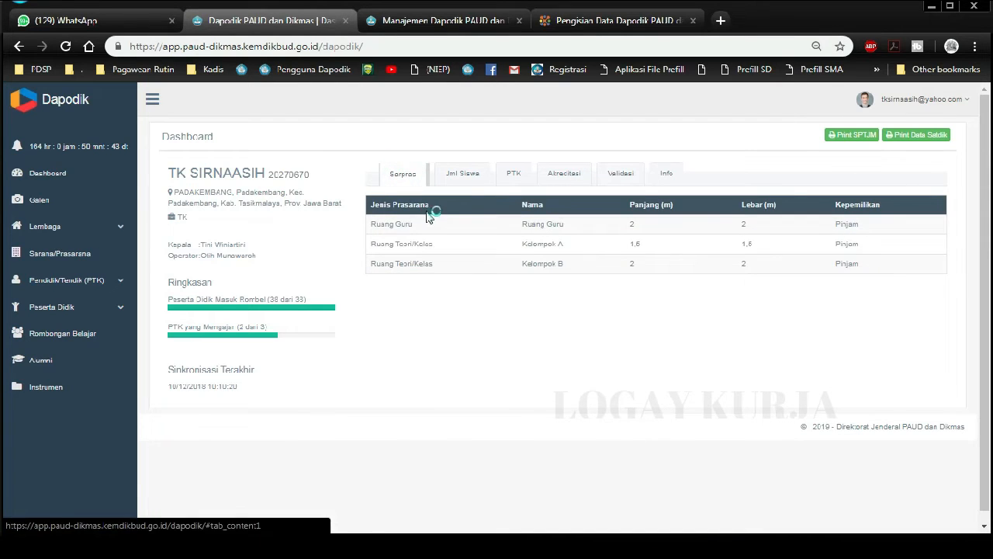
{"action": "left_click", "coordinate": [472, 180]}
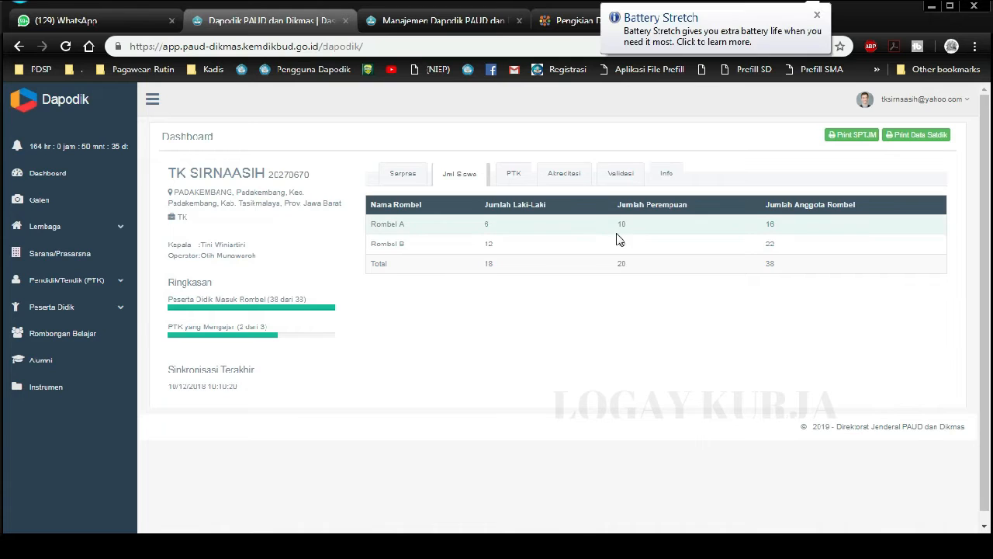
{"action": "left_click", "coordinate": [816, 15]}
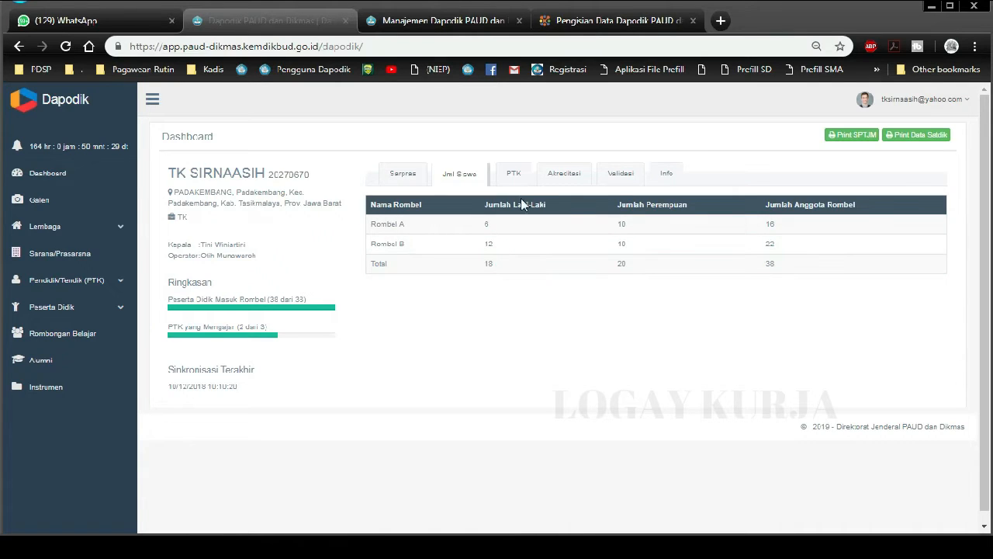
{"action": "left_click", "coordinate": [514, 176]}
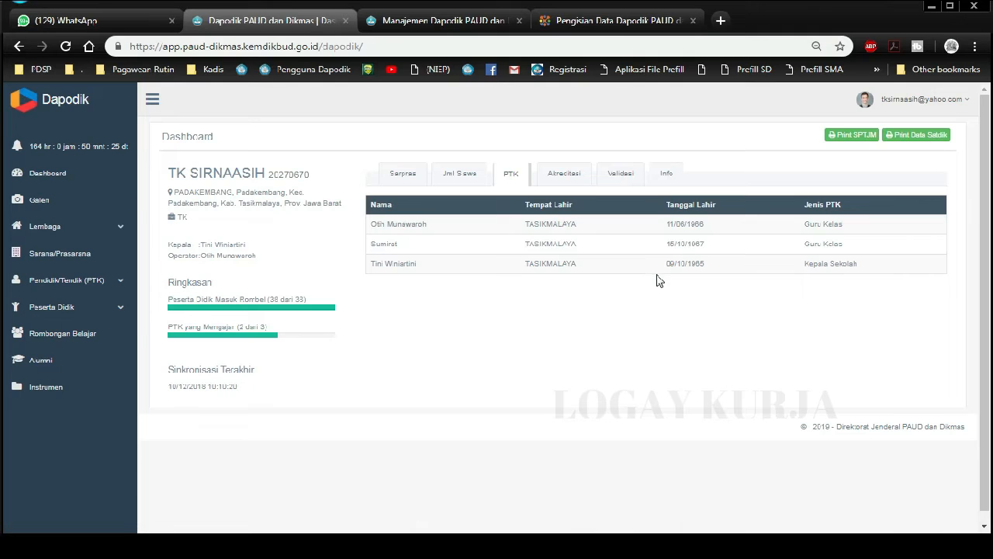
{"action": "left_click", "coordinate": [568, 175]}
{"action": "left_click", "coordinate": [611, 203]}
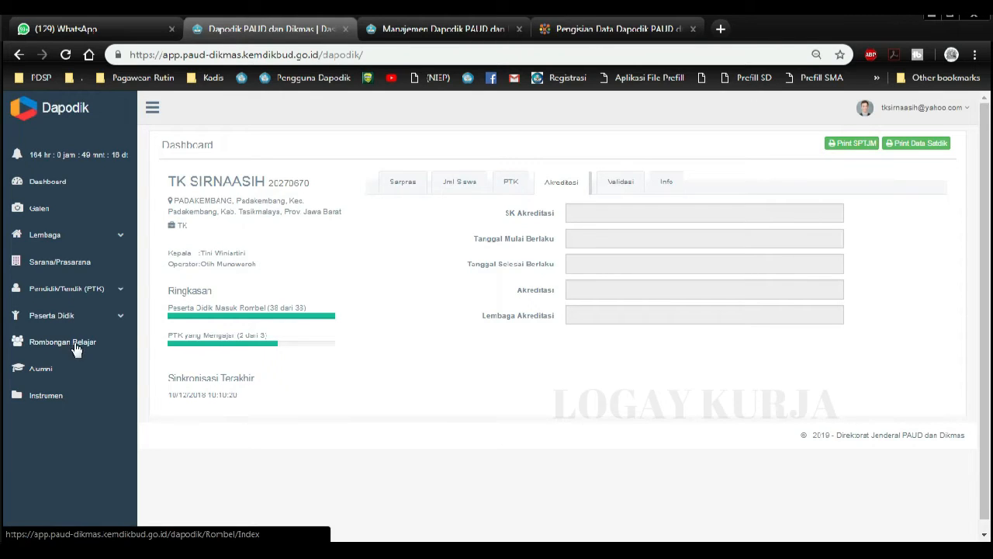
- Review the institution's identity, location, contact and supplementary data under Data Lembaga, and its foundation details under Yayasan
{"action": "left_click", "coordinate": [120, 235]}
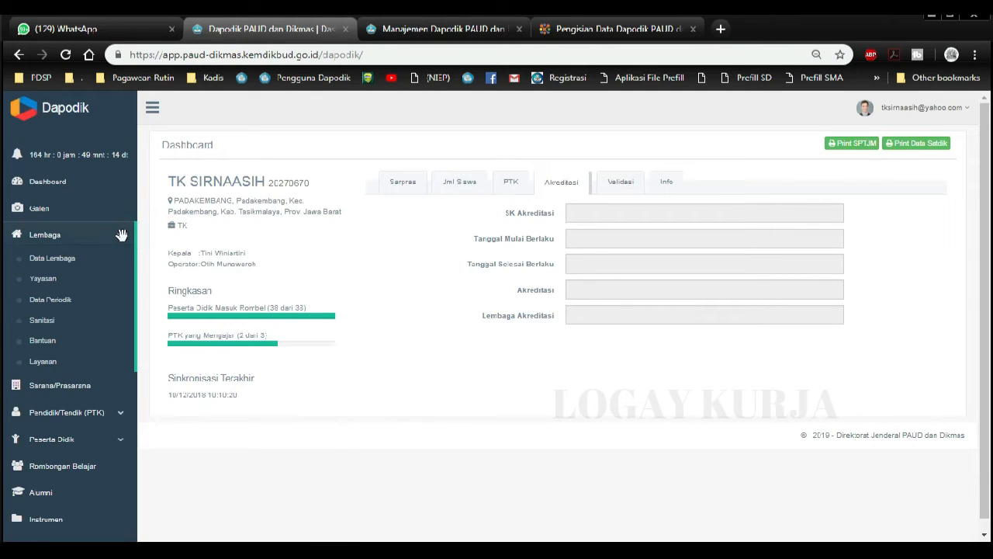
{"action": "left_click", "coordinate": [80, 259]}
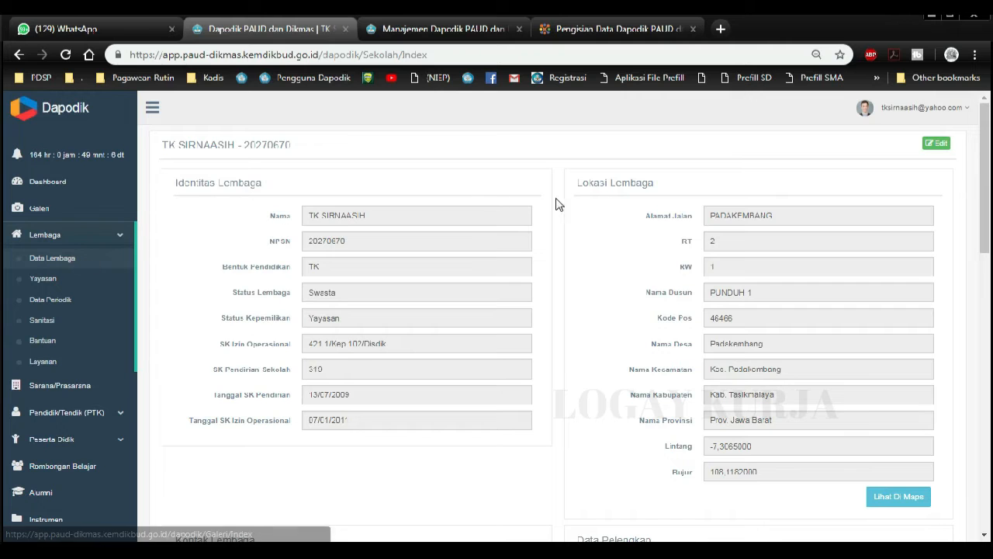
{"action": "scroll", "coordinate": [657, 315], "scroll_direction": "down", "scroll_amount": 5}
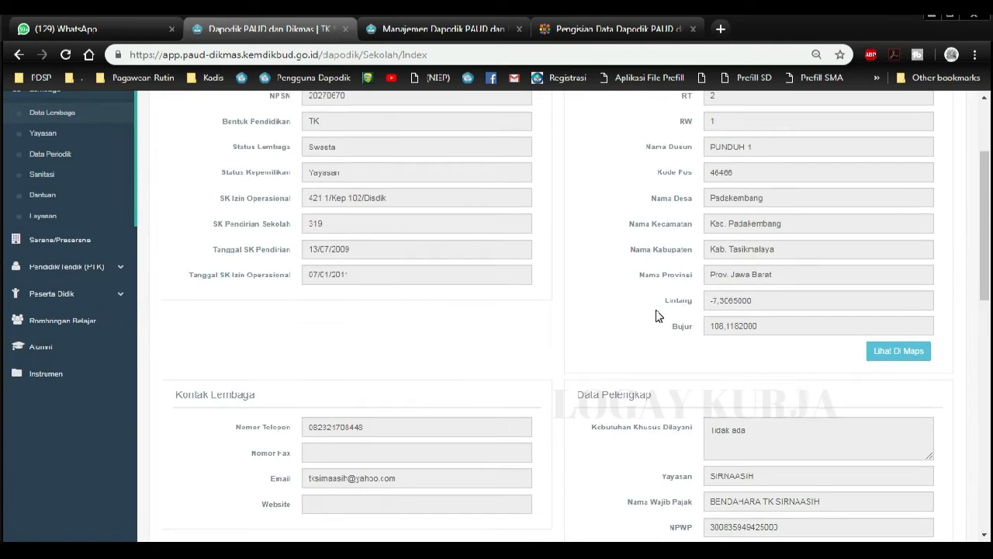
{"action": "scroll", "coordinate": [655, 314], "scroll_direction": "down", "scroll_amount": 4}
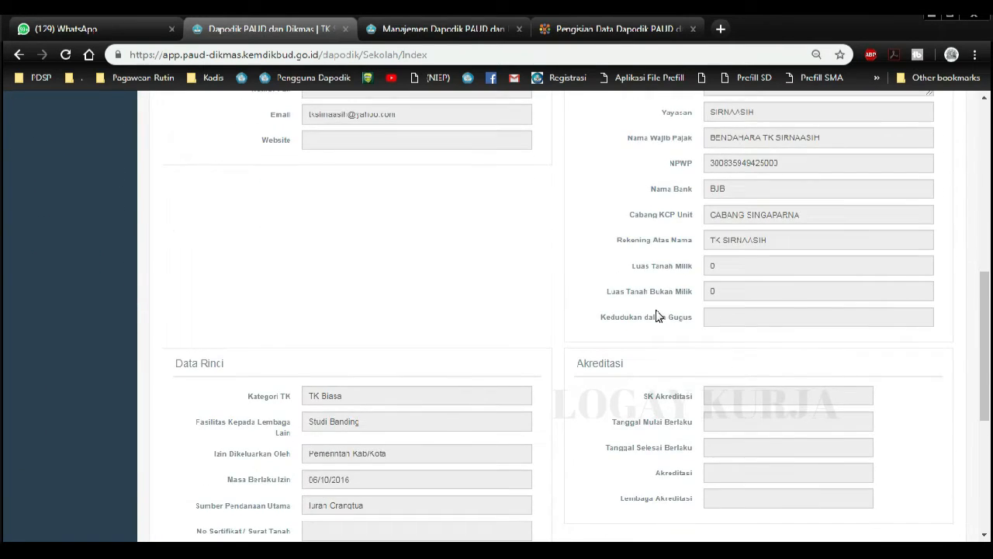
{"action": "scroll", "coordinate": [656, 309], "scroll_direction": "up", "scroll_amount": 10}
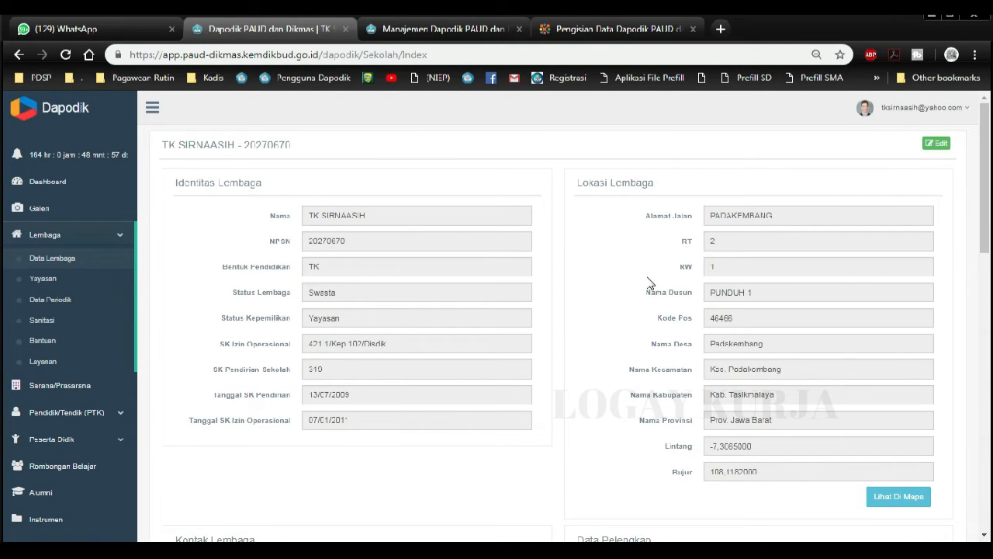
{"action": "left_click", "coordinate": [55, 278]}
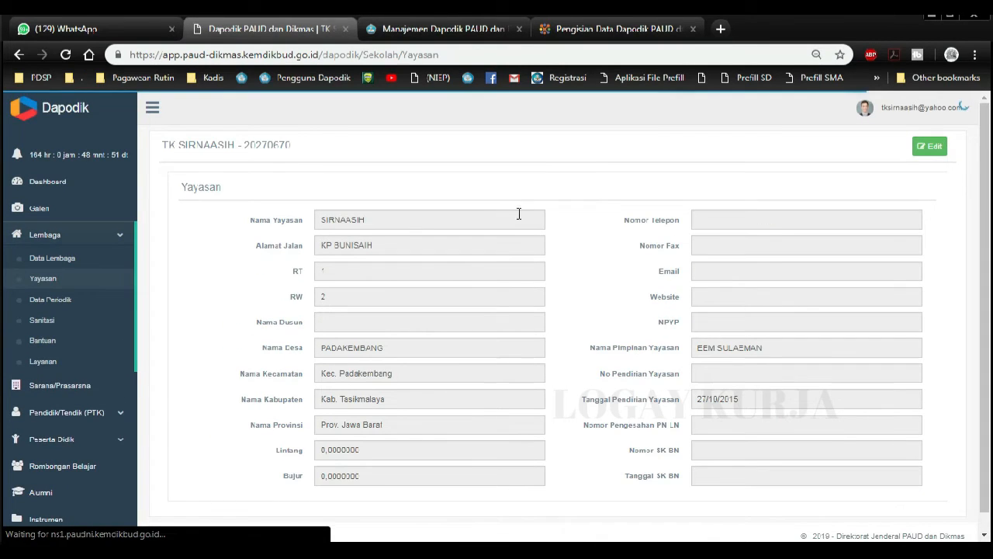
{"action": "scroll", "coordinate": [602, 231], "scroll_direction": "down", "scroll_amount": 1}
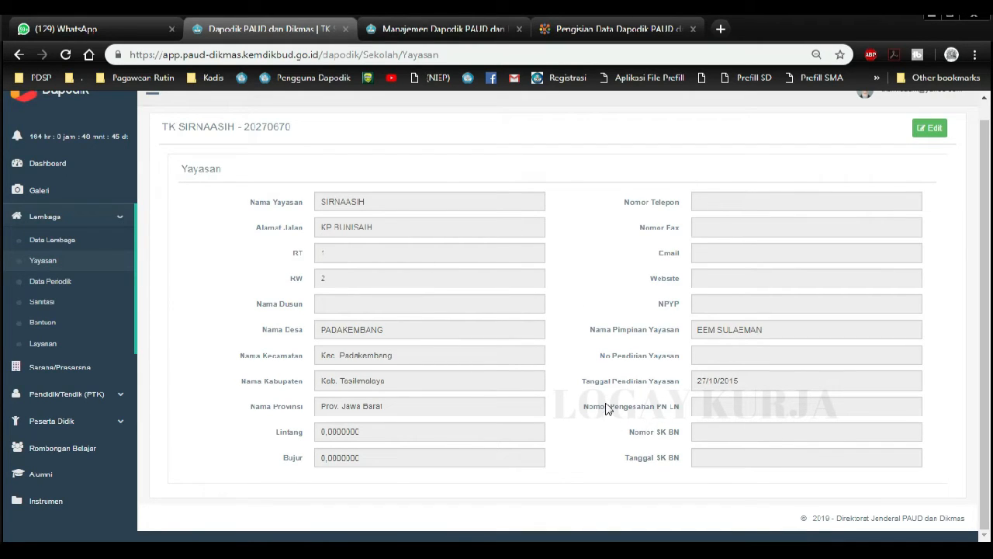
- Copy the institution's periodic data into the empty Data Periodik record and confirm the copy
{"action": "left_click", "coordinate": [57, 283]}
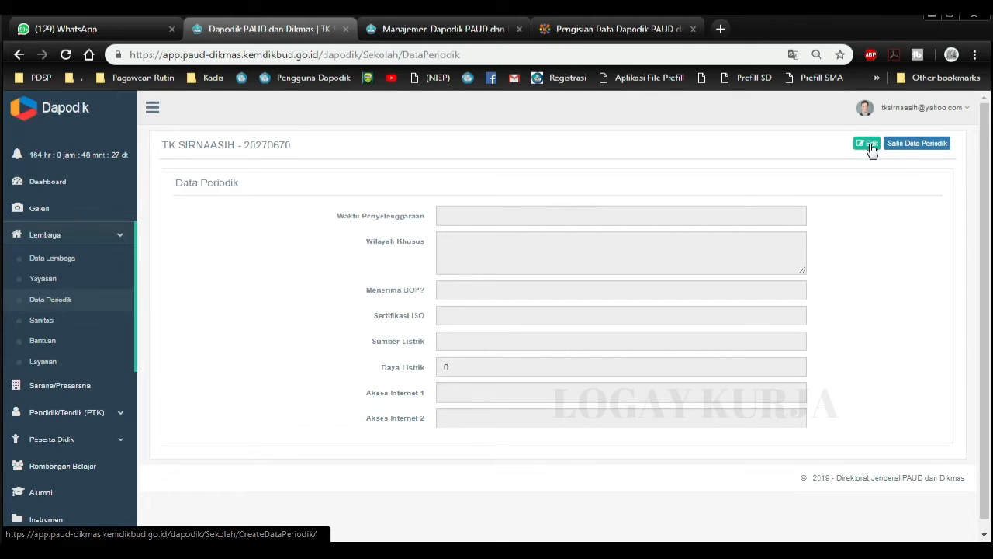
{"action": "left_click", "coordinate": [910, 150]}
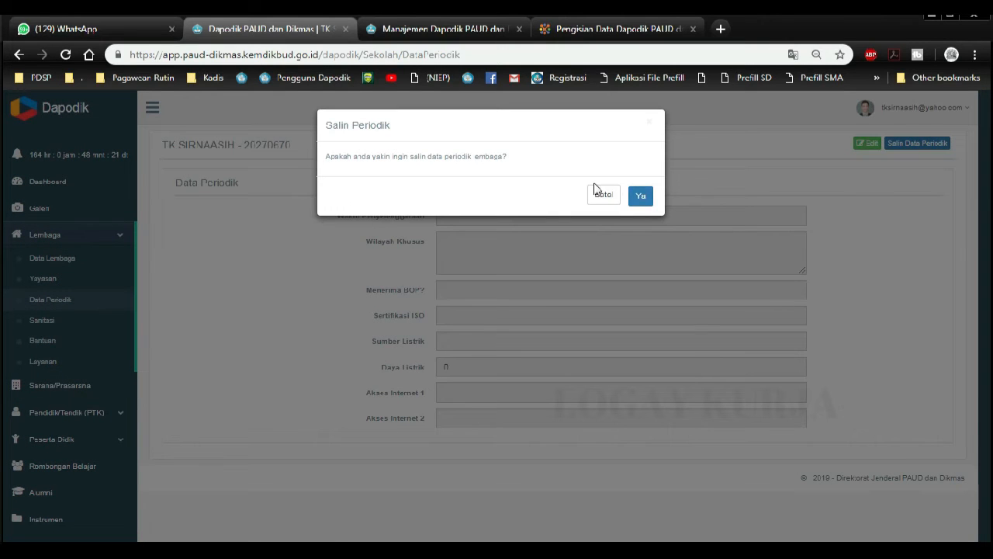
{"action": "left_click", "coordinate": [641, 196]}
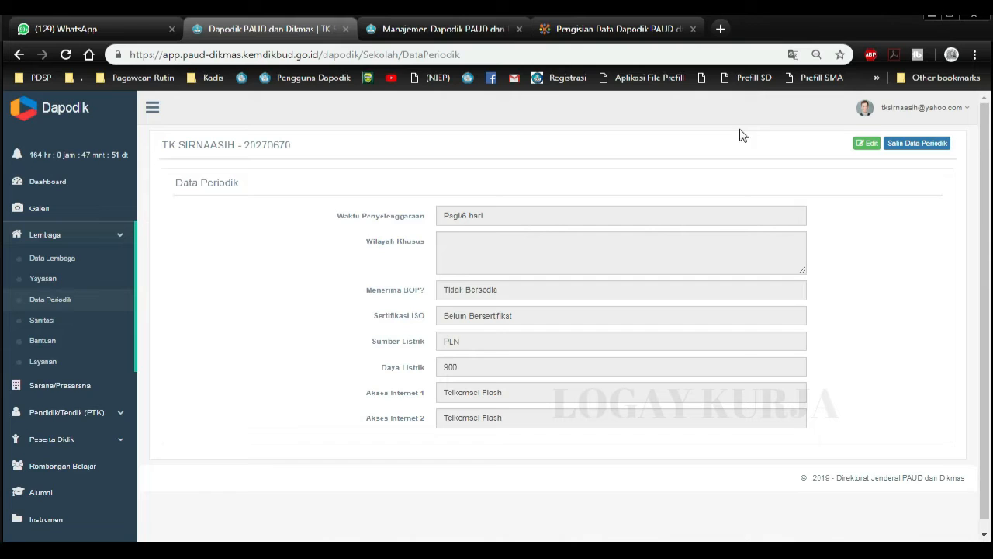
- Set Menerima BOP to Bersedia in the periodic data, save the record and dismiss the notification
{"action": "left_click", "coordinate": [868, 145]}
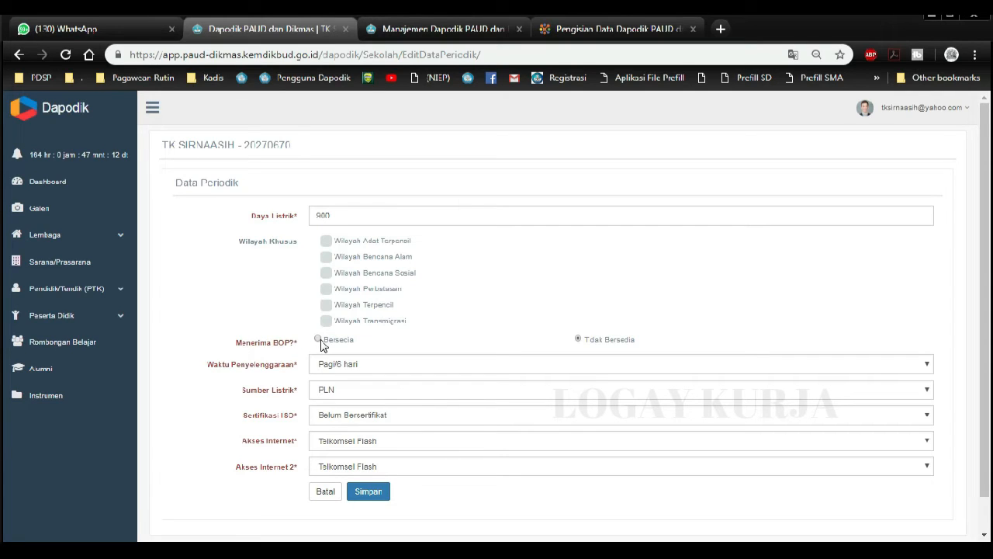
{"action": "left_click", "coordinate": [319, 340]}
{"action": "left_click", "coordinate": [371, 493]}
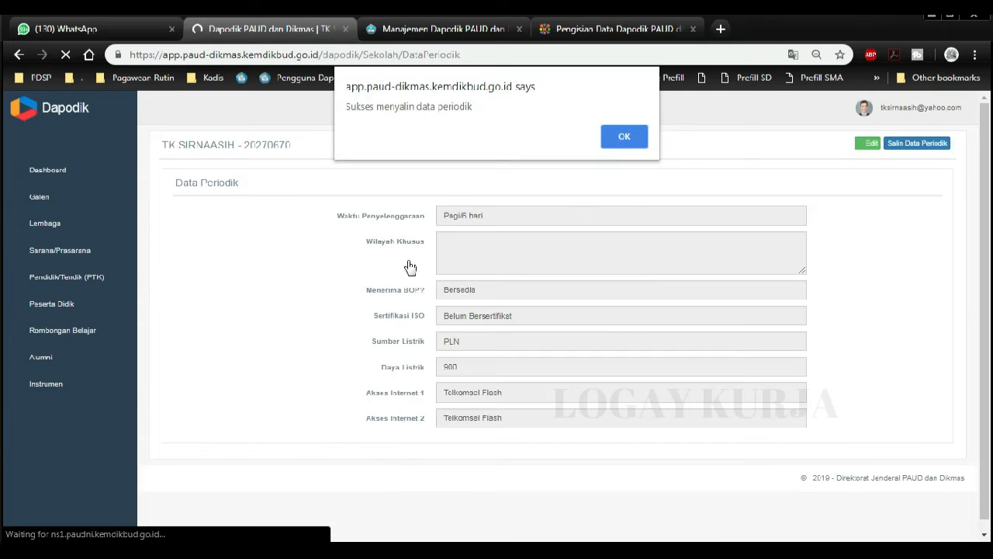
{"action": "left_click", "coordinate": [621, 137]}
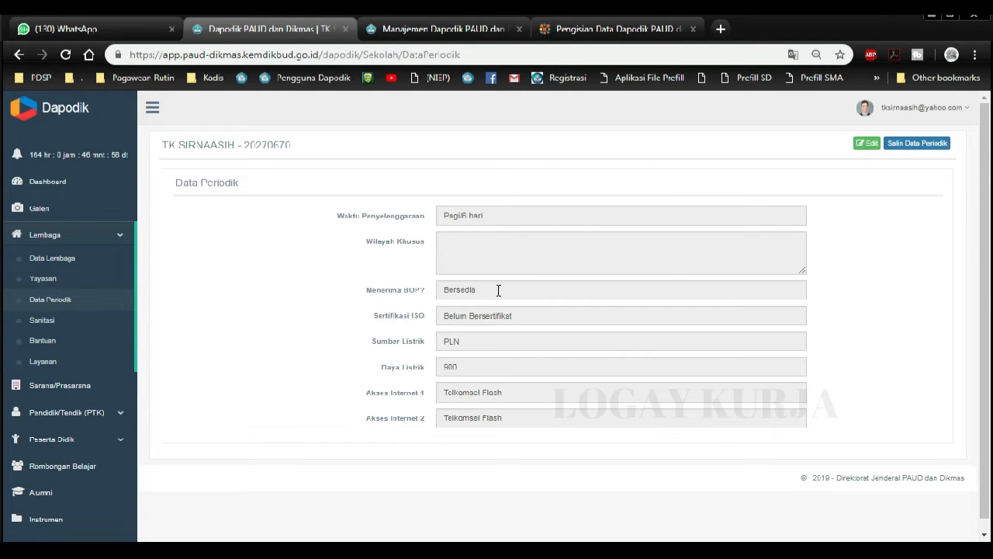
- Copy the institution's sanitation data into the empty Sanitasi record and confirm the copy
{"action": "left_click", "coordinate": [70, 328]}
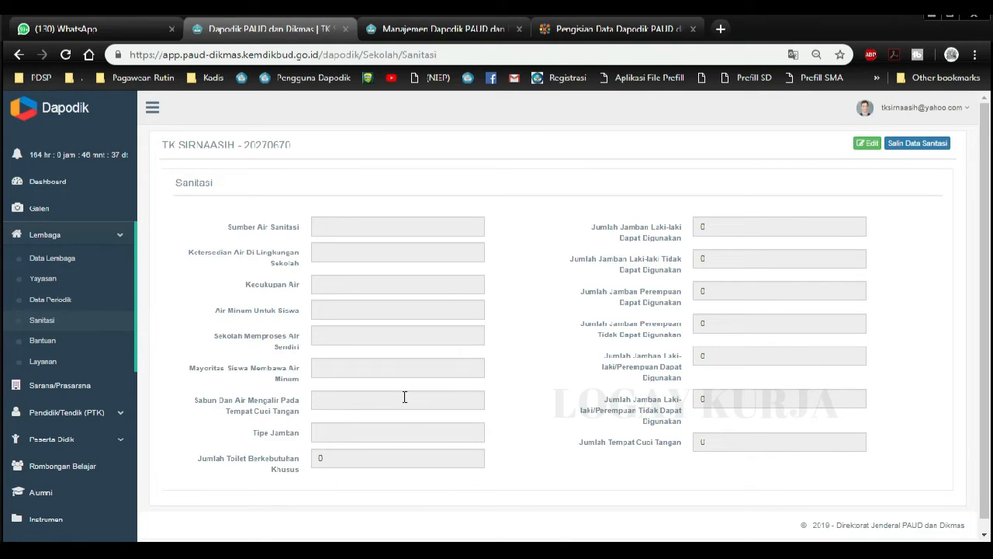
{"action": "left_click", "coordinate": [913, 147]}
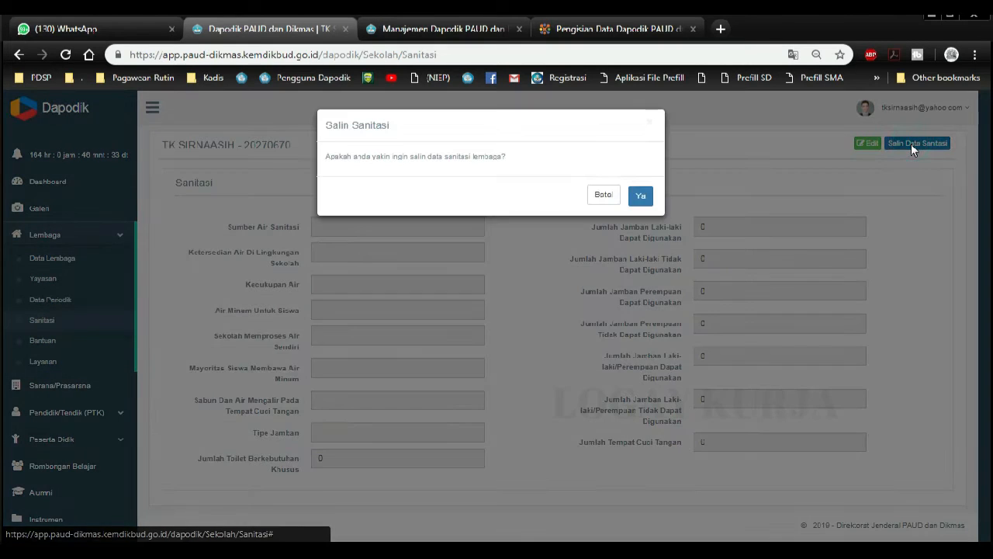
{"action": "left_click", "coordinate": [640, 198]}
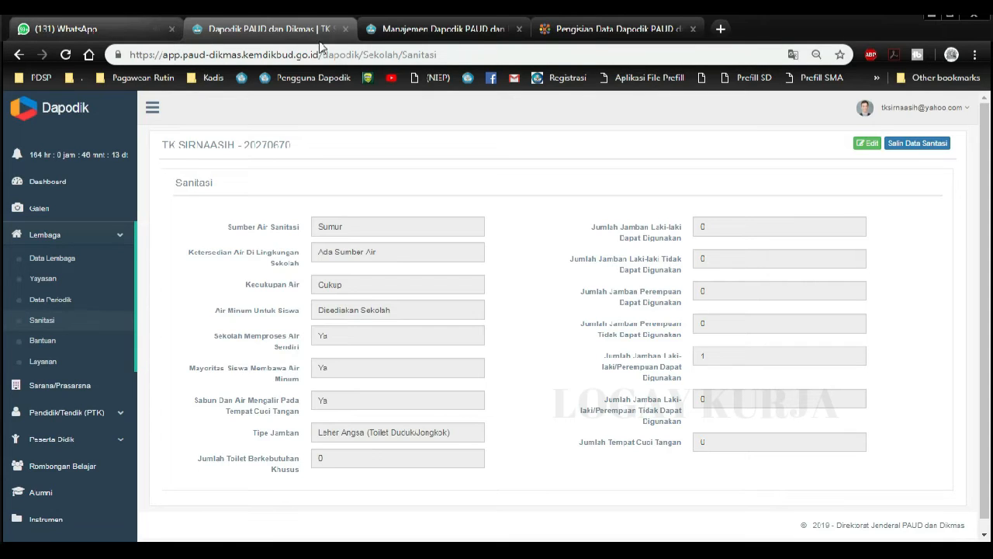
- Check all the copied sanitation entries in the Sanitasi edit form, save it and dismiss the notification
{"action": "left_click", "coordinate": [866, 148]}
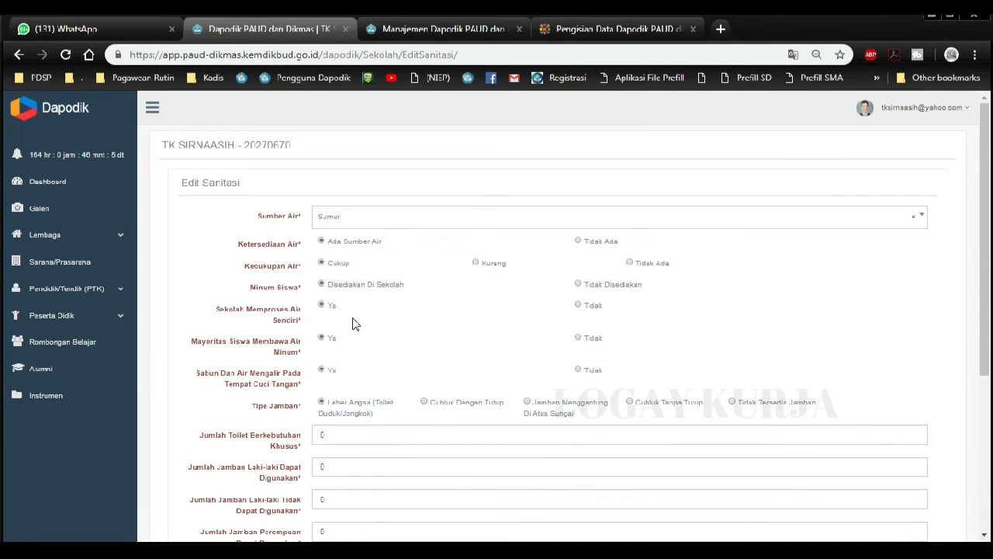
{"action": "scroll", "coordinate": [354, 321], "scroll_direction": "down", "scroll_amount": 2}
{"action": "scroll", "coordinate": [353, 323], "scroll_direction": "down", "scroll_amount": 2}
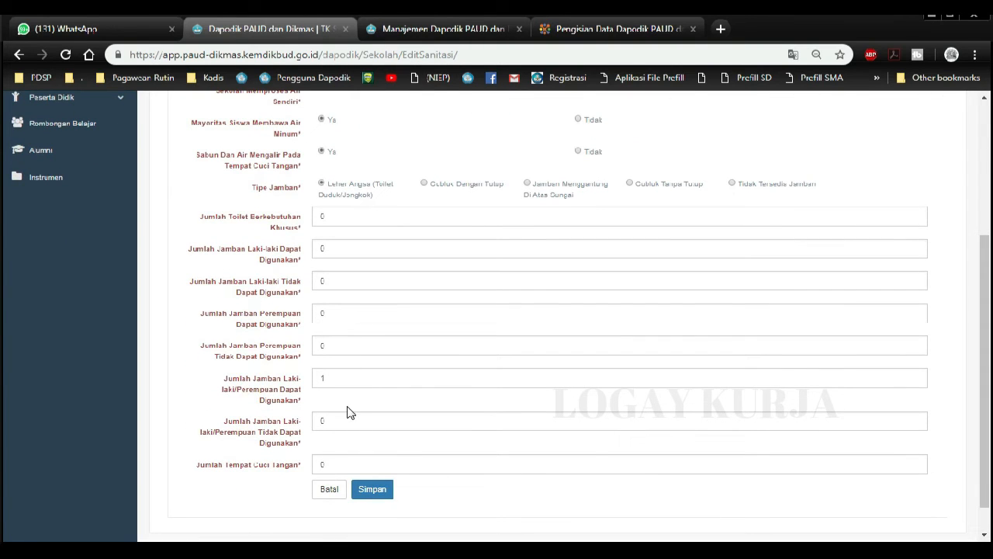
{"action": "scroll", "coordinate": [356, 371], "scroll_direction": "up", "scroll_amount": 3}
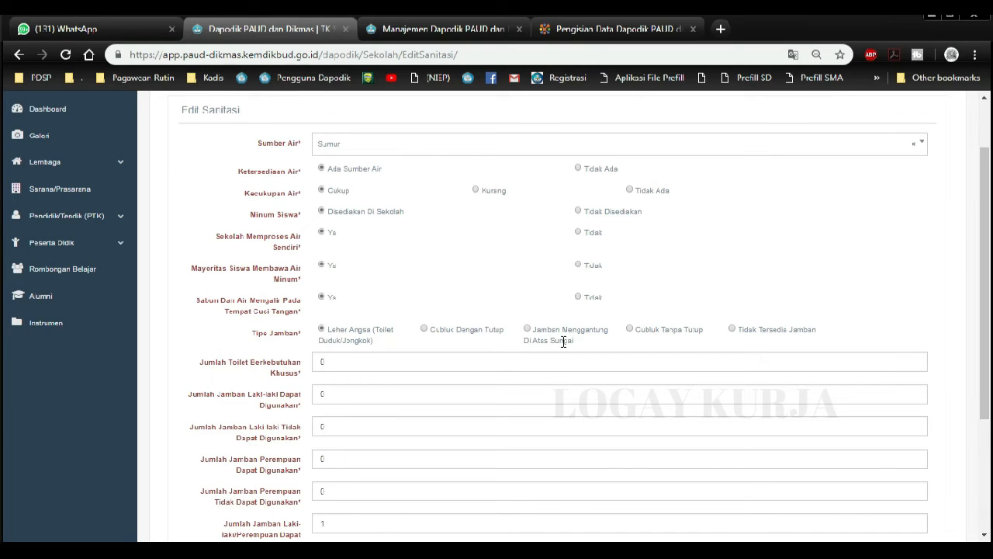
{"action": "scroll", "coordinate": [433, 455], "scroll_direction": "down", "scroll_amount": 4}
{"action": "left_click", "coordinate": [381, 465]}
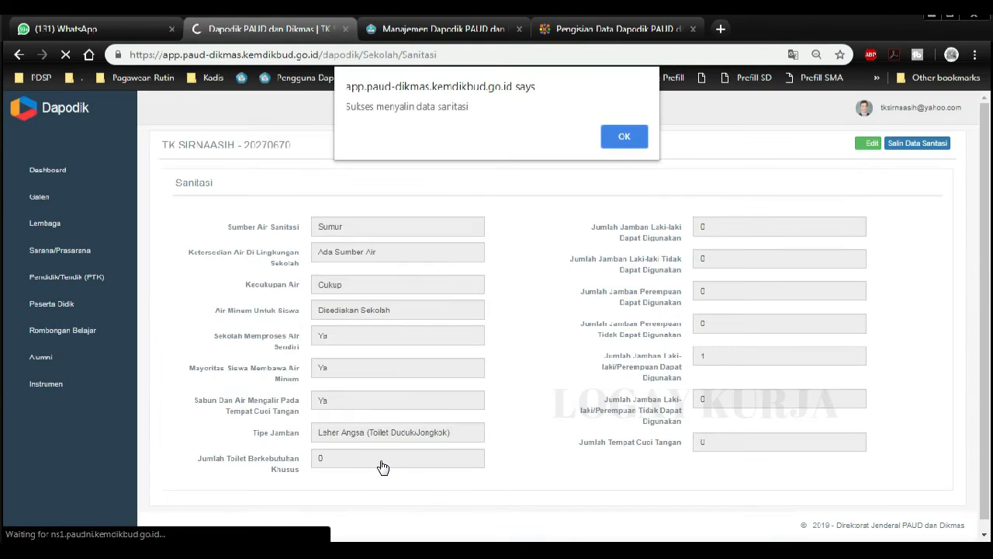
{"action": "left_click", "coordinate": [624, 138]}
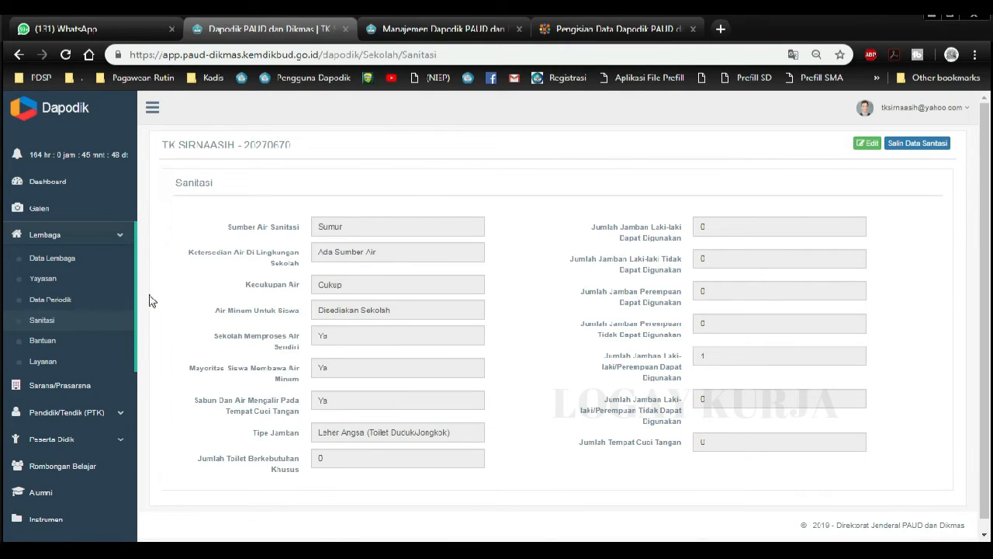
- Review the institution's Bantuan list and the fields of the new-aid form, leaving the form without saving
{"action": "left_click", "coordinate": [45, 342]}
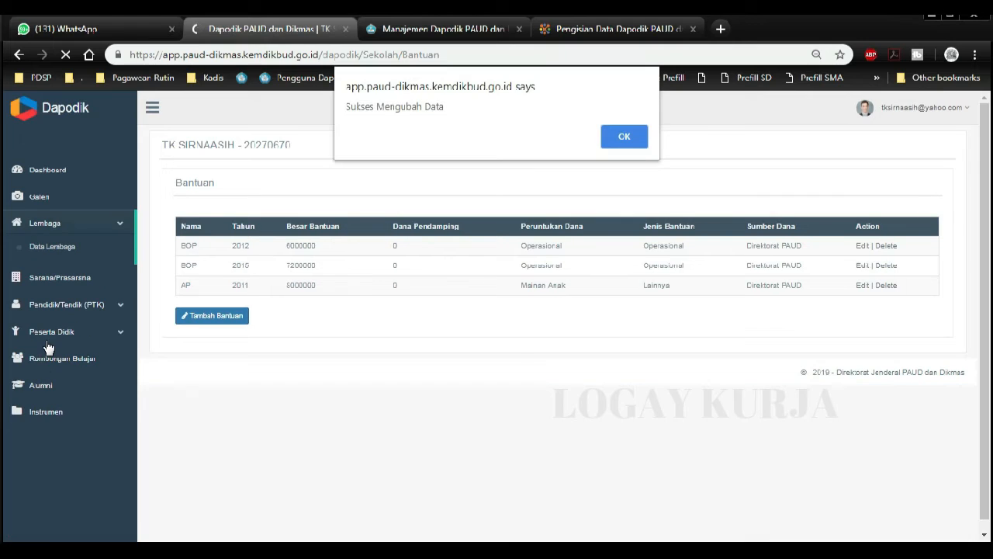
{"action": "left_click", "coordinate": [625, 137]}
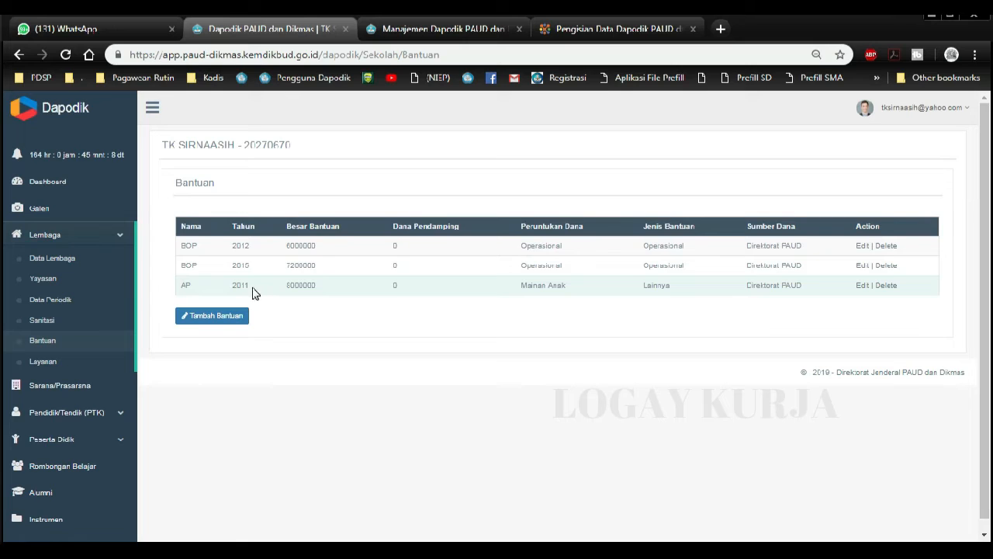
{"action": "left_click", "coordinate": [216, 318]}
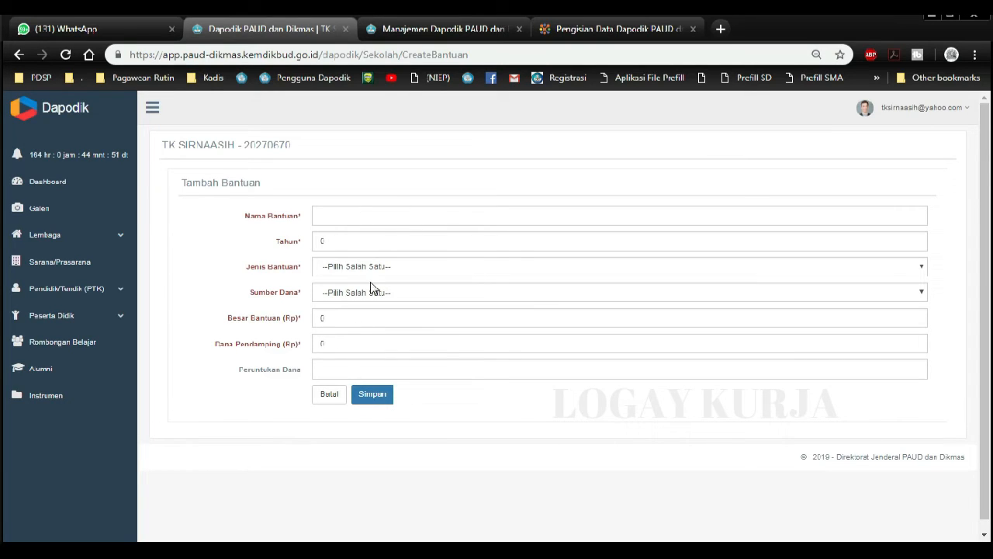
{"action": "left_click", "coordinate": [329, 396]}
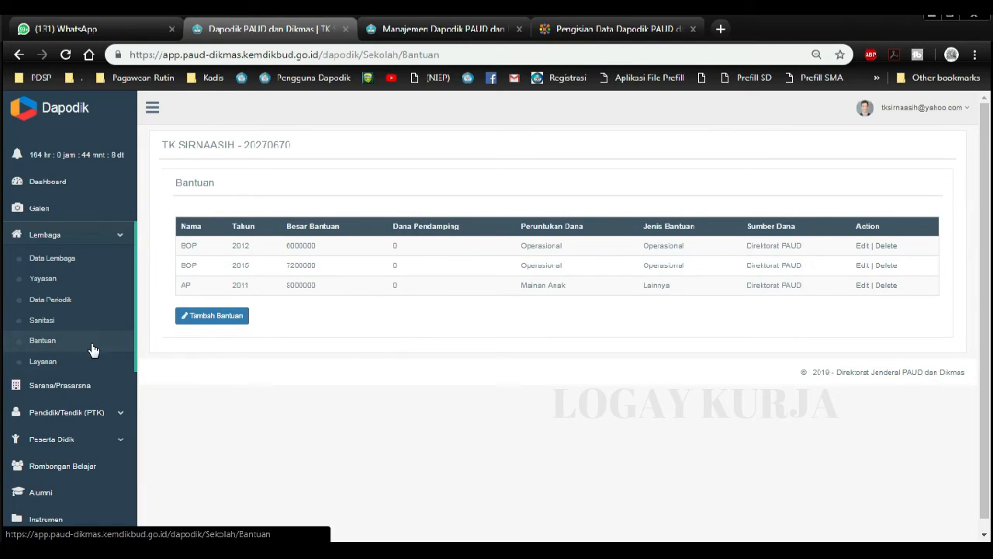
- Review the Layanan list and the Jurusan options in the new-service form, leaving the form without saving
{"action": "left_click", "coordinate": [54, 367]}
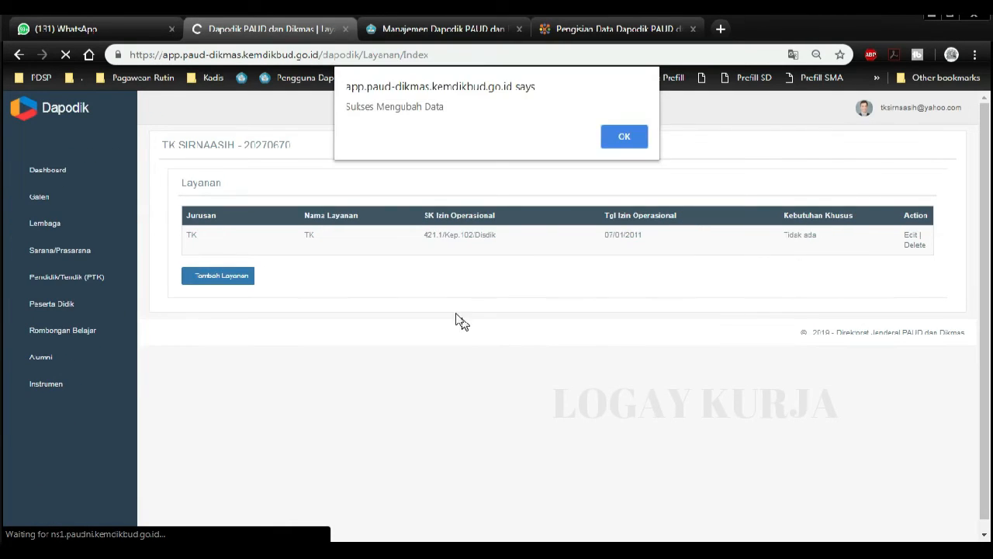
{"action": "left_click", "coordinate": [624, 135]}
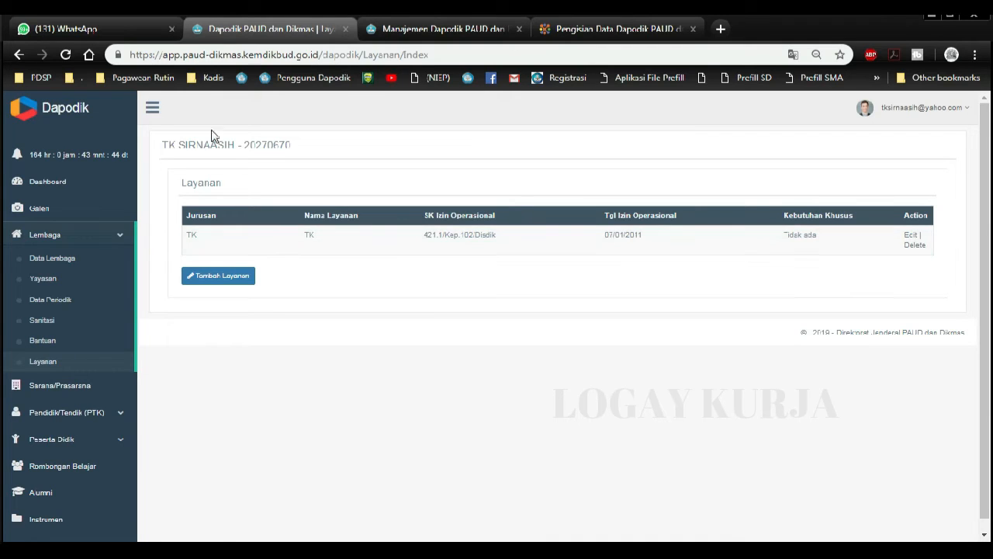
{"action": "left_click", "coordinate": [239, 281]}
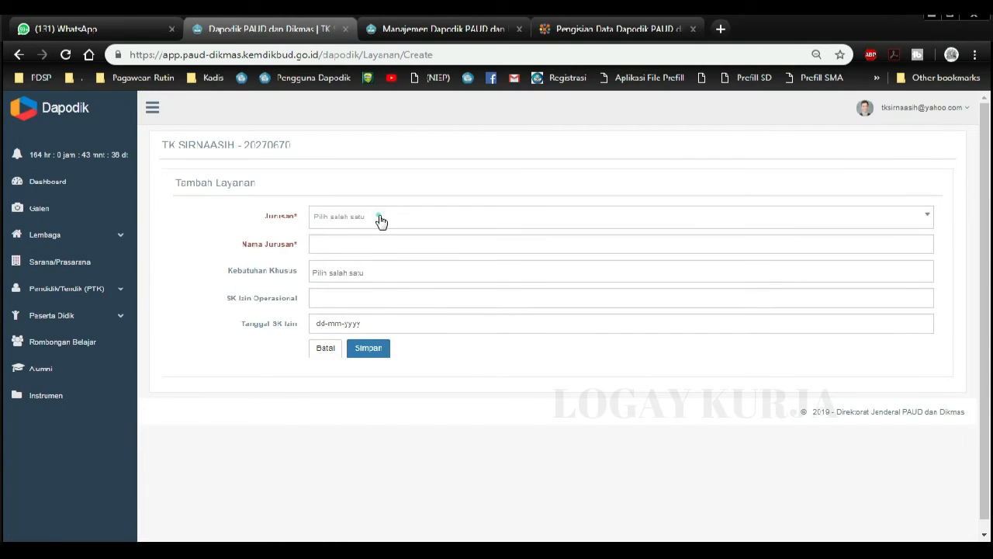
{"action": "left_click", "coordinate": [378, 220]}
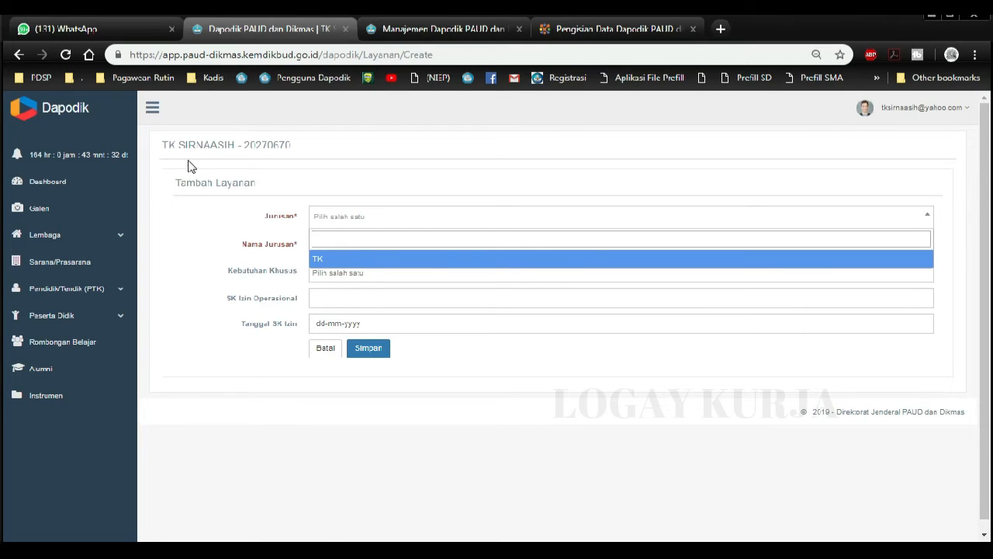
{"action": "left_click", "coordinate": [245, 221]}
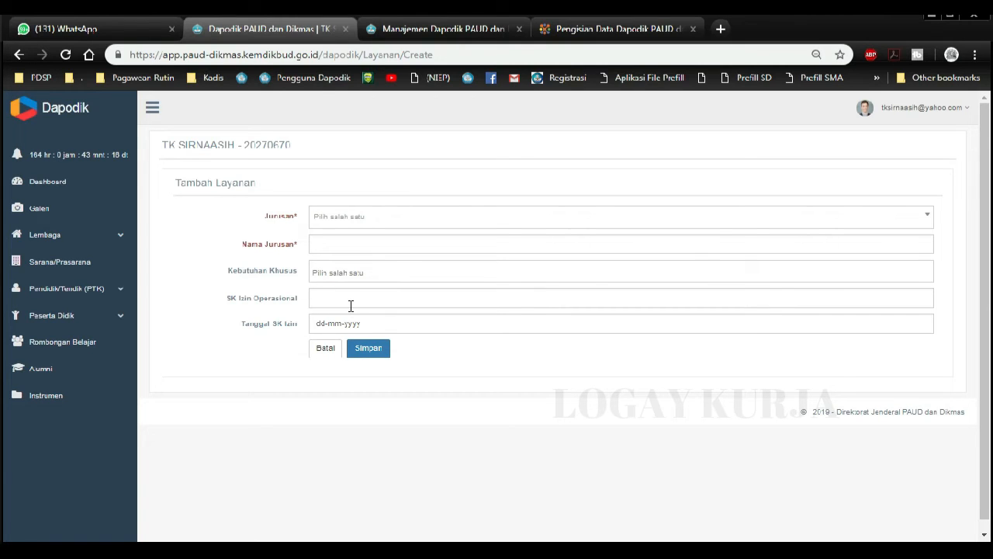
{"action": "left_click", "coordinate": [327, 350]}
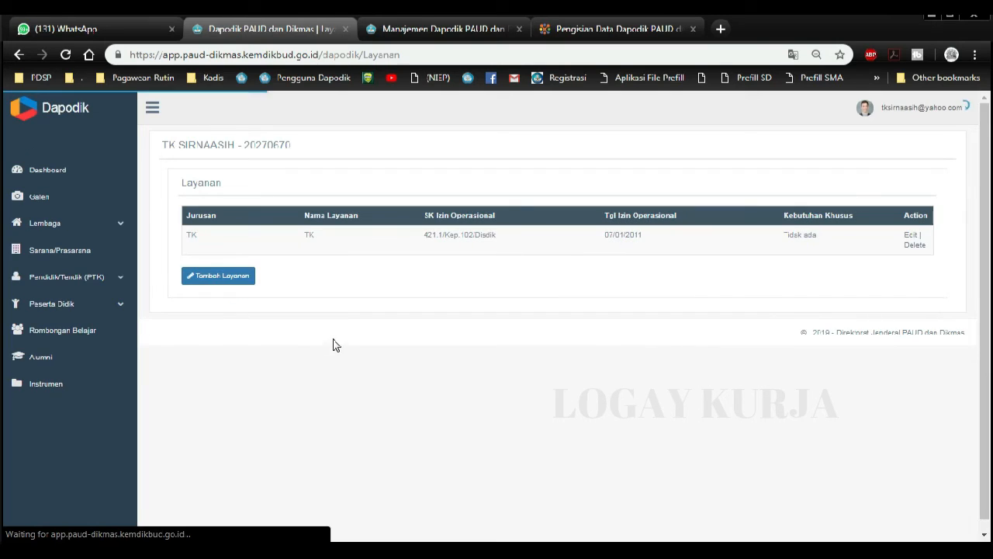
- Open the Sarana/Prasarana list and examine the Jenis Prasarana options in the new-facility form, keeping Ruang Teori/Kelas
{"action": "left_click", "coordinate": [123, 235]}
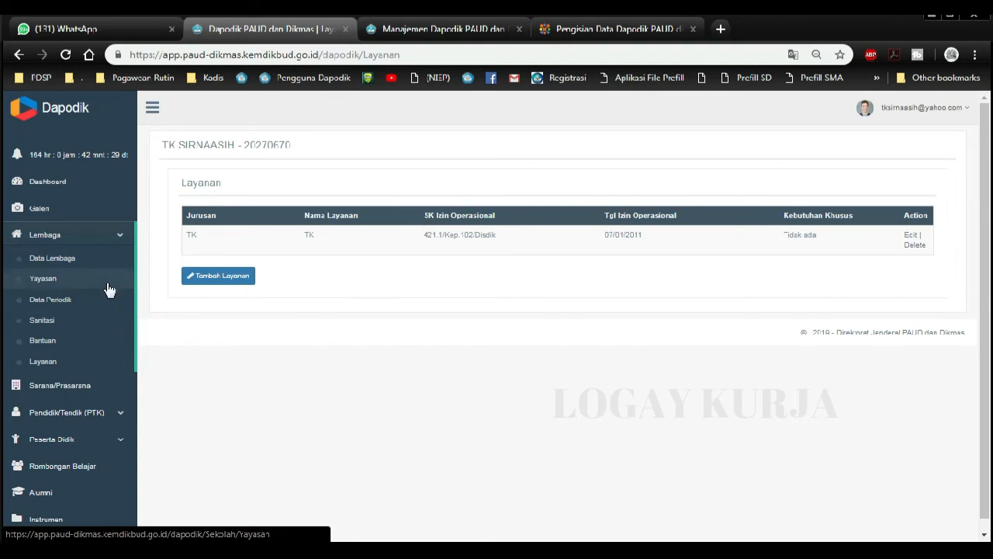
{"action": "scroll", "coordinate": [102, 385], "scroll_direction": "down", "scroll_amount": 1}
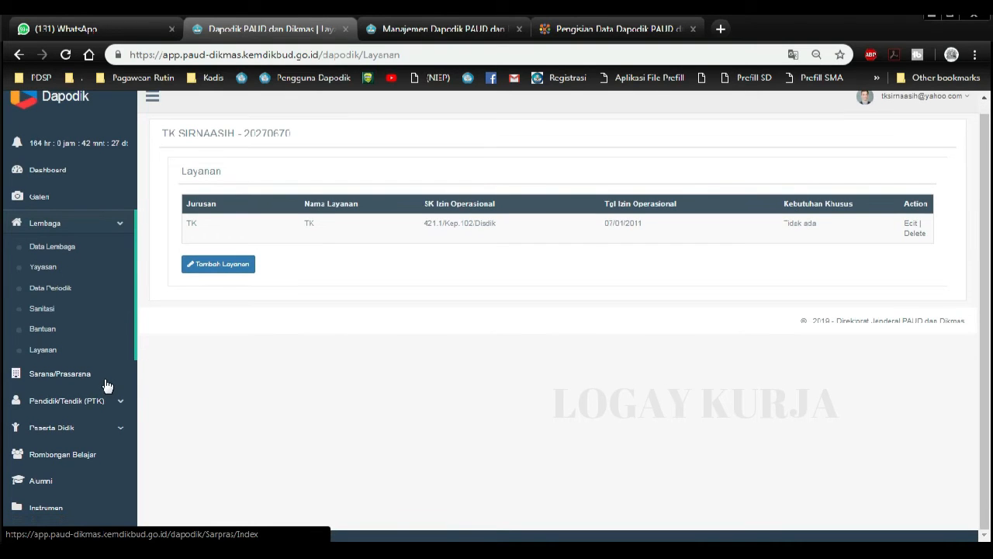
{"action": "left_click", "coordinate": [81, 374]}
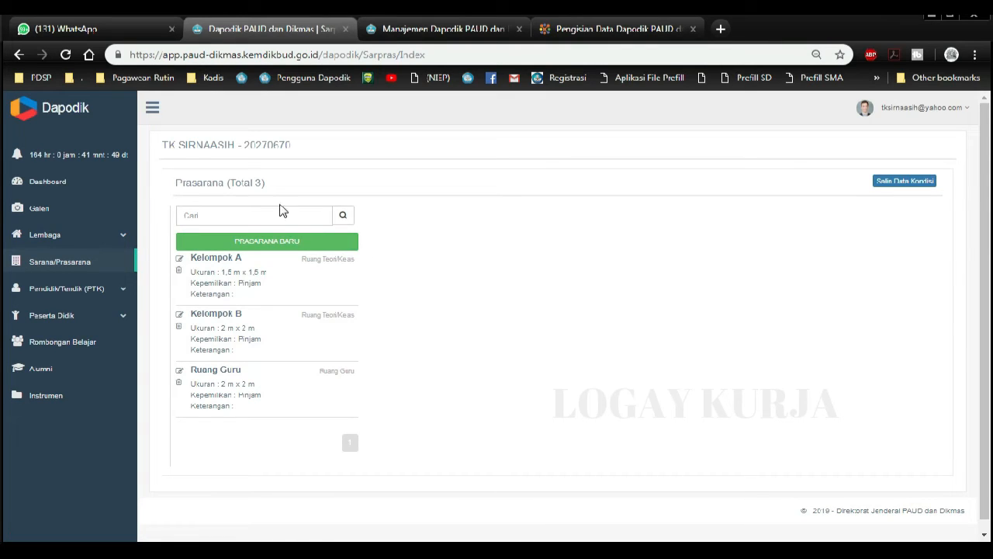
{"action": "left_click", "coordinate": [249, 243]}
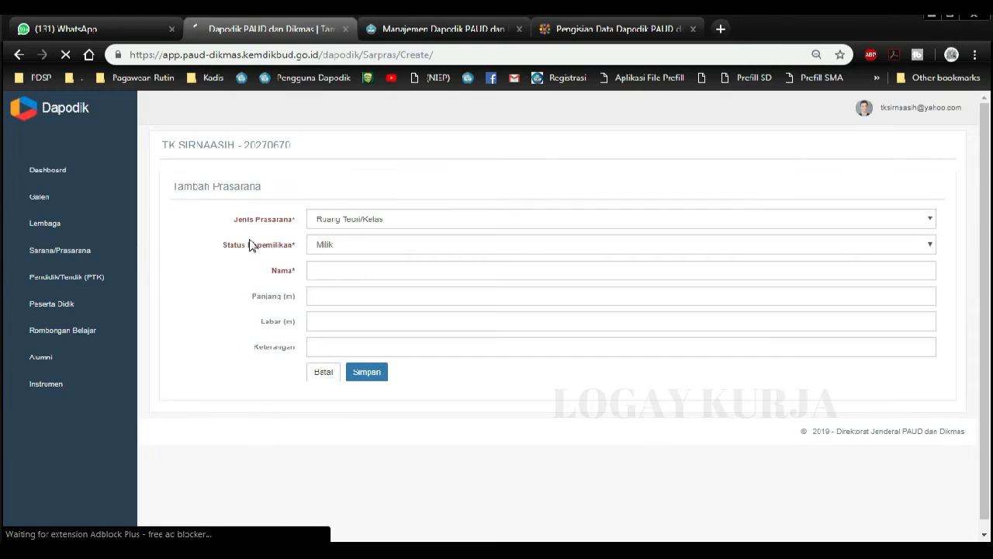
{"action": "left_click", "coordinate": [435, 217]}
{"action": "scroll", "coordinate": [415, 285], "scroll_direction": "down", "scroll_amount": 1}
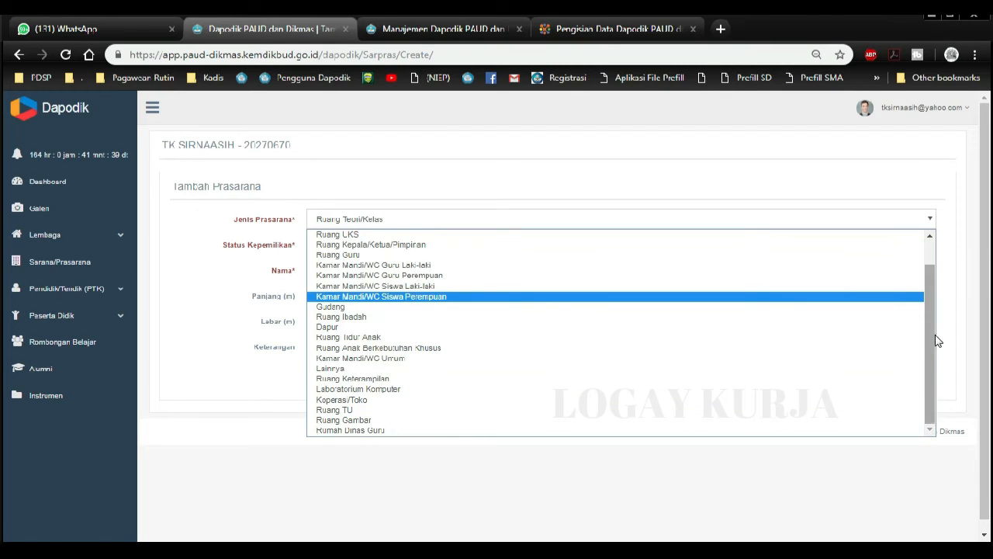
{"action": "mouse_move", "coordinate": [936, 342]}
{"action": "left_mouse_down"}
{"action": "mouse_move", "coordinate": [925, 299]}
{"action": "mouse_move", "coordinate": [935, 335]}
{"action": "mouse_move", "coordinate": [926, 341]}
{"action": "left_mouse_up"}
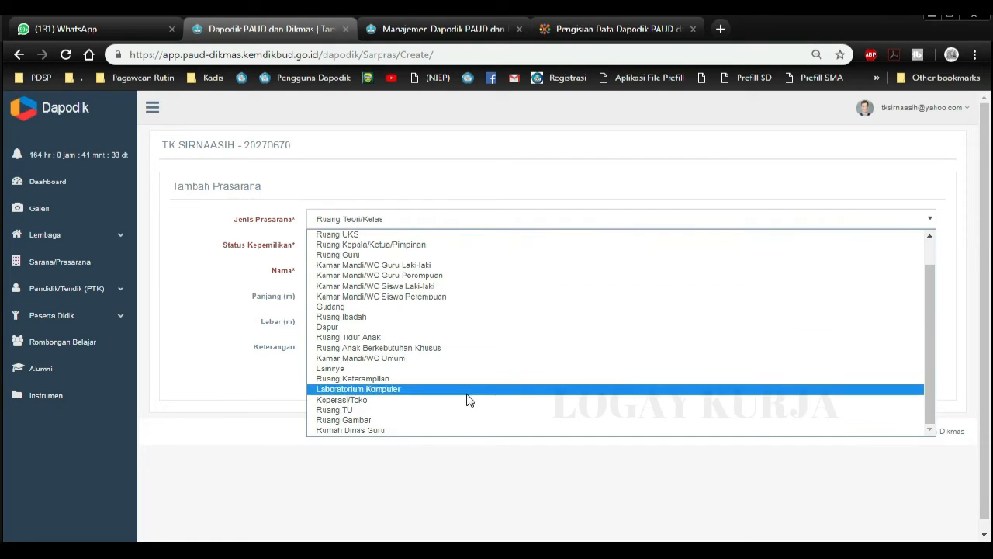
{"action": "left_click", "coordinate": [195, 248]}
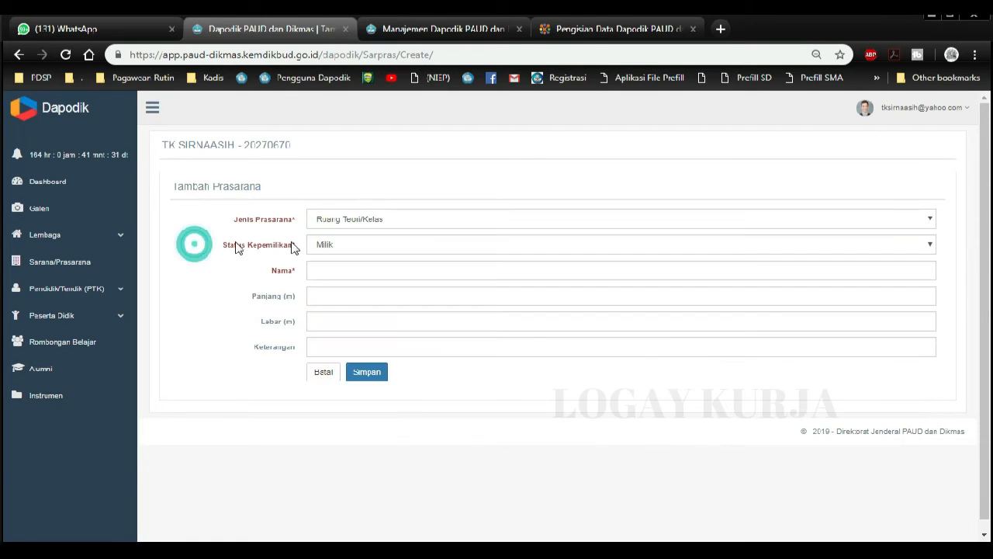
- Review the Status Kepemilikan options and the Nama and Keterangan fields of the new-facility form, leaving it without saving
{"action": "left_click", "coordinate": [453, 245]}
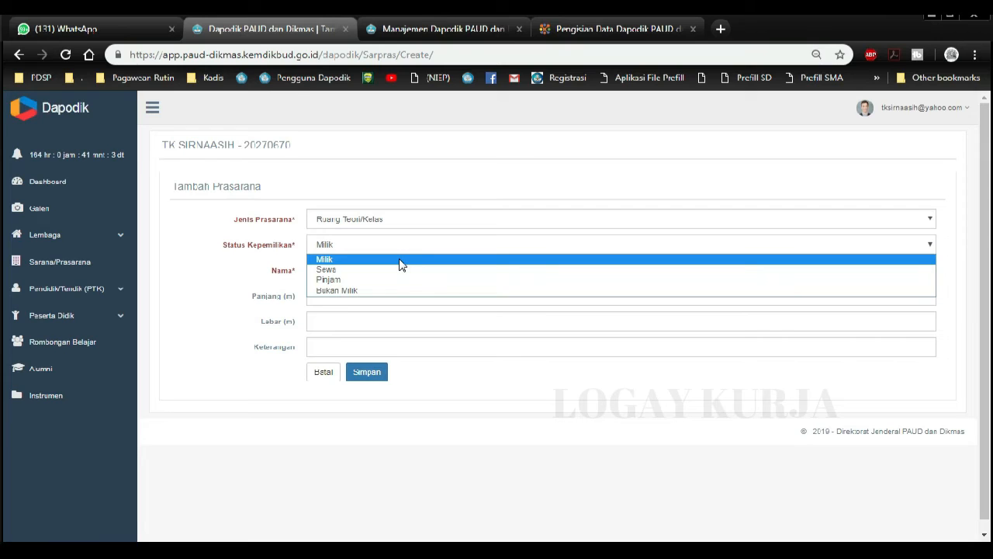
{"action": "left_click", "coordinate": [199, 250]}
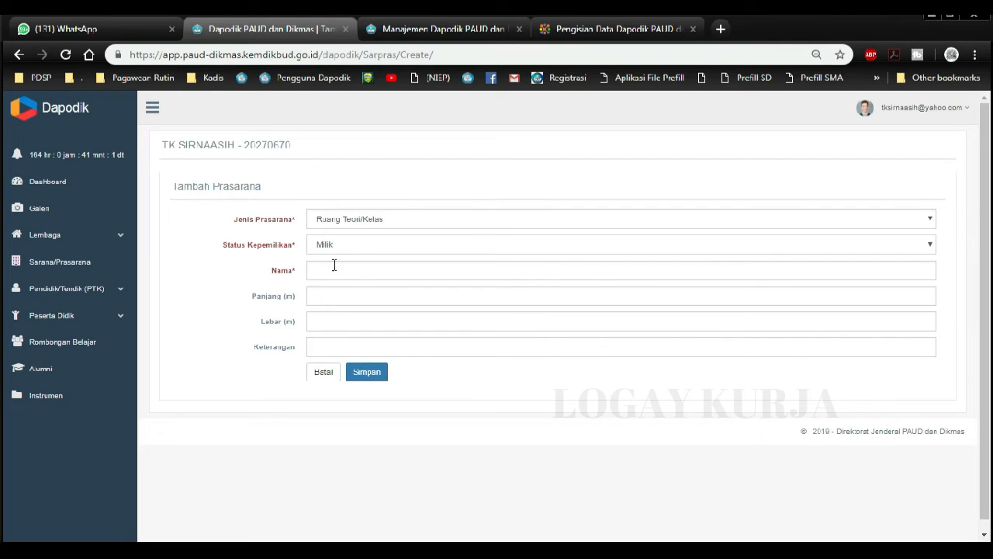
{"action": "left_click", "coordinate": [346, 273]}
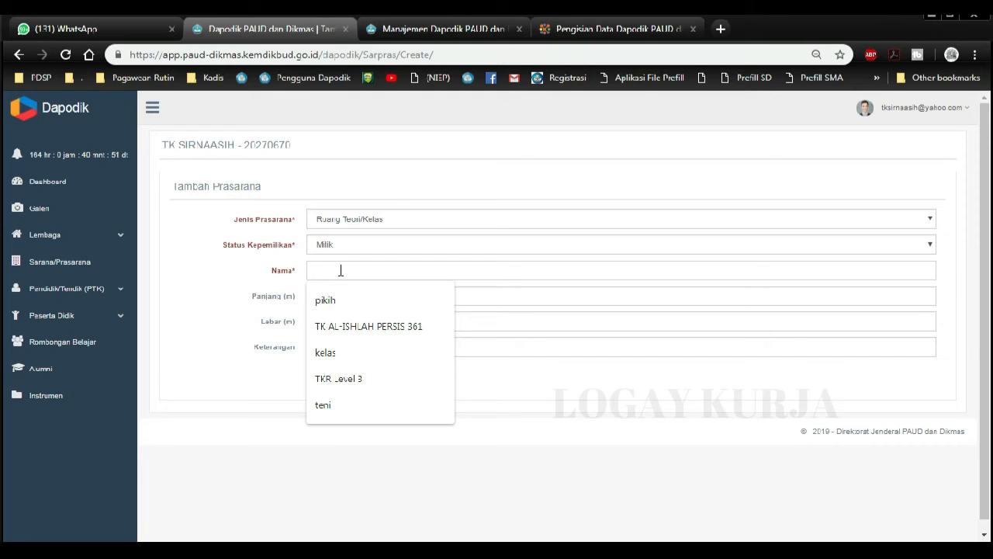
{"action": "left_click", "coordinate": [225, 264]}
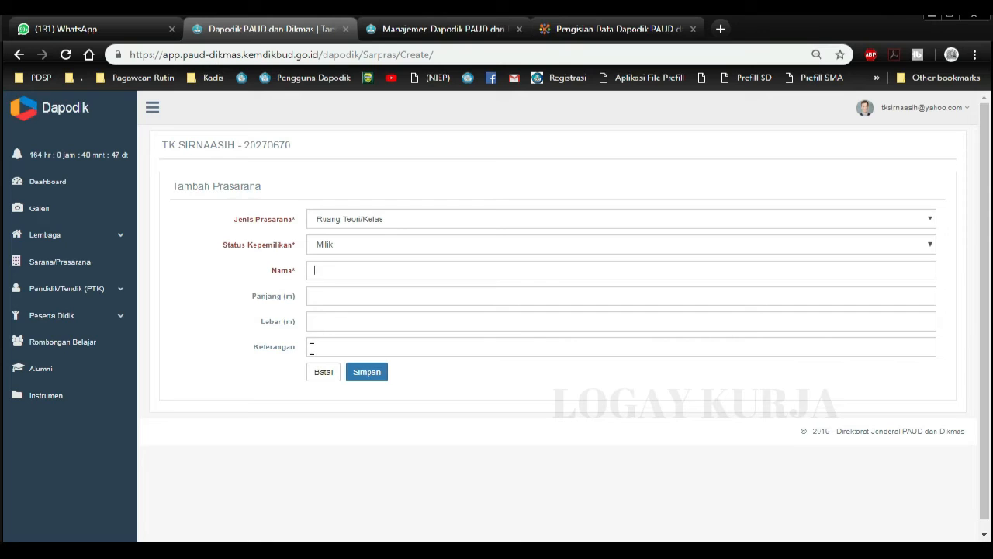
{"action": "left_click", "coordinate": [337, 350]}
{"action": "left_click", "coordinate": [380, 345]}
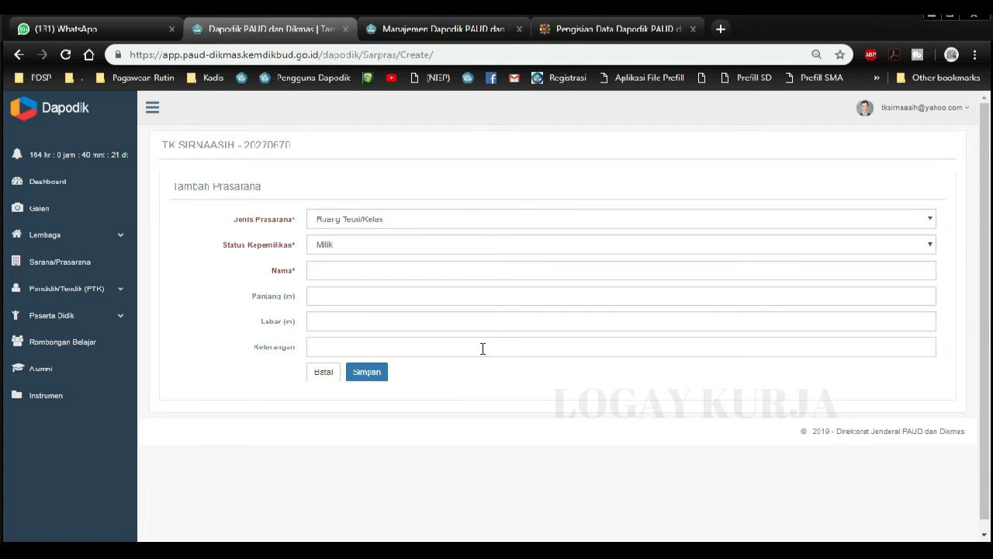
{"action": "left_click", "coordinate": [332, 383]}
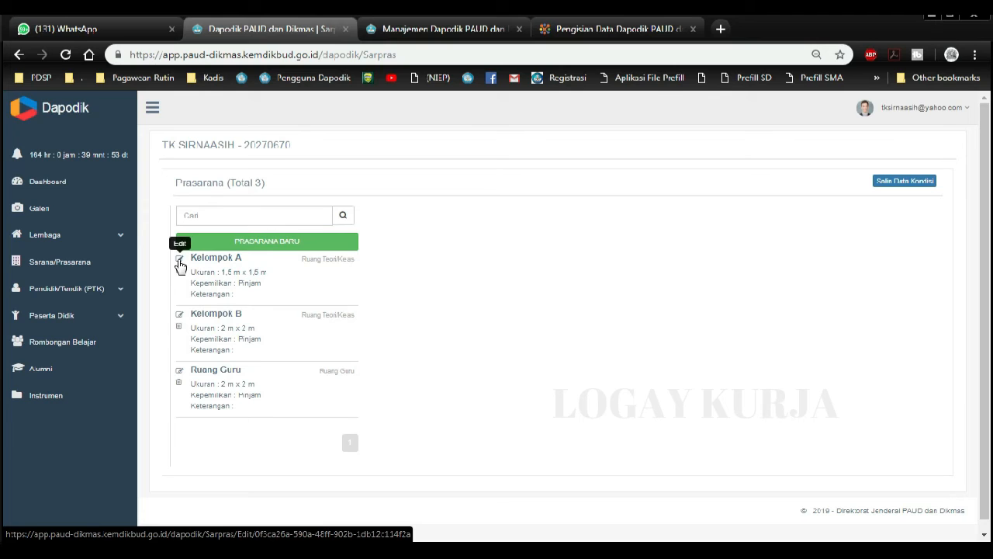
- Check the Kelompok A room's entries in its edit form and leave it without saving
{"action": "left_click", "coordinate": [180, 264]}
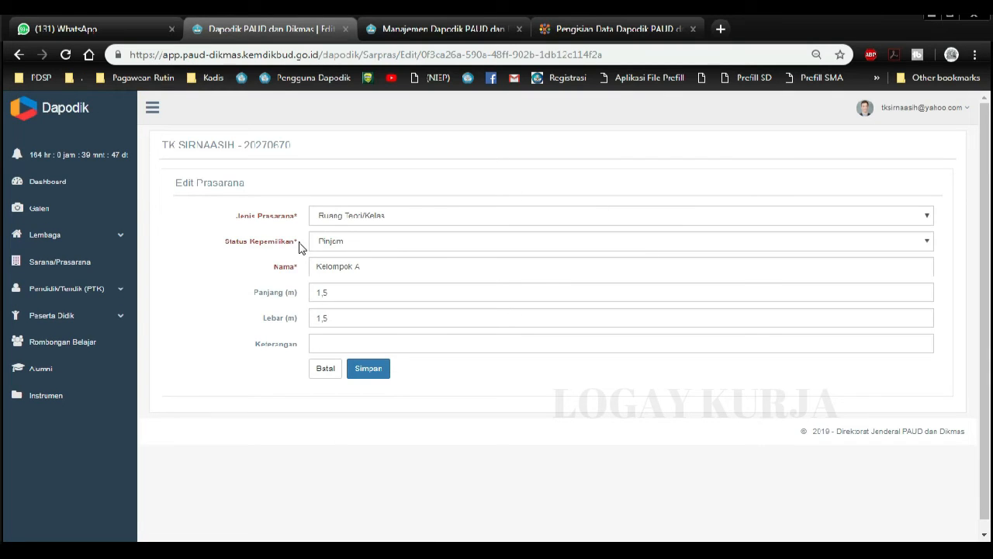
{"action": "left_click", "coordinate": [326, 377]}
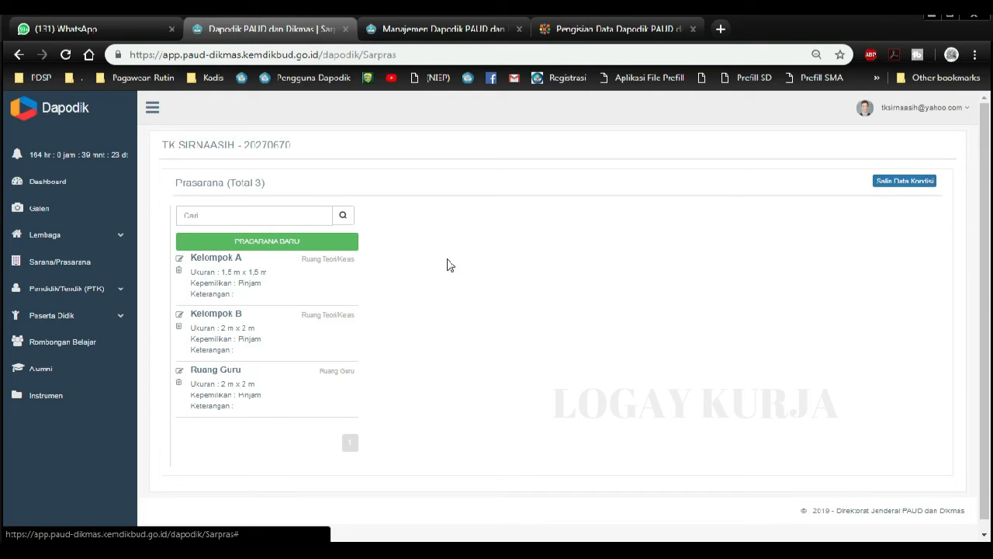
- Copy the condition data of the facilities and infrastructure, confirm the copy, and select Kelompok A, dismissing the notification
{"action": "left_click", "coordinate": [908, 186]}
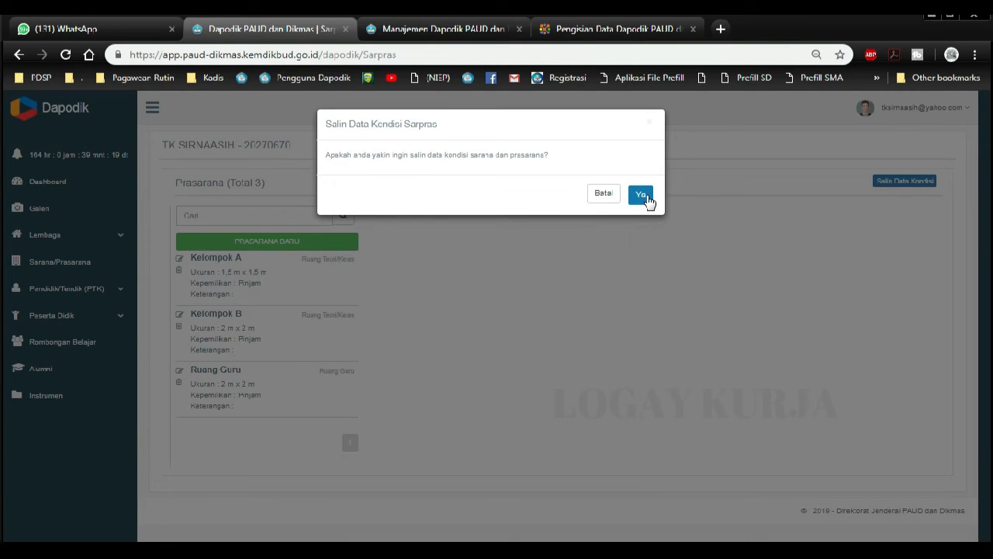
{"action": "left_click", "coordinate": [648, 197]}
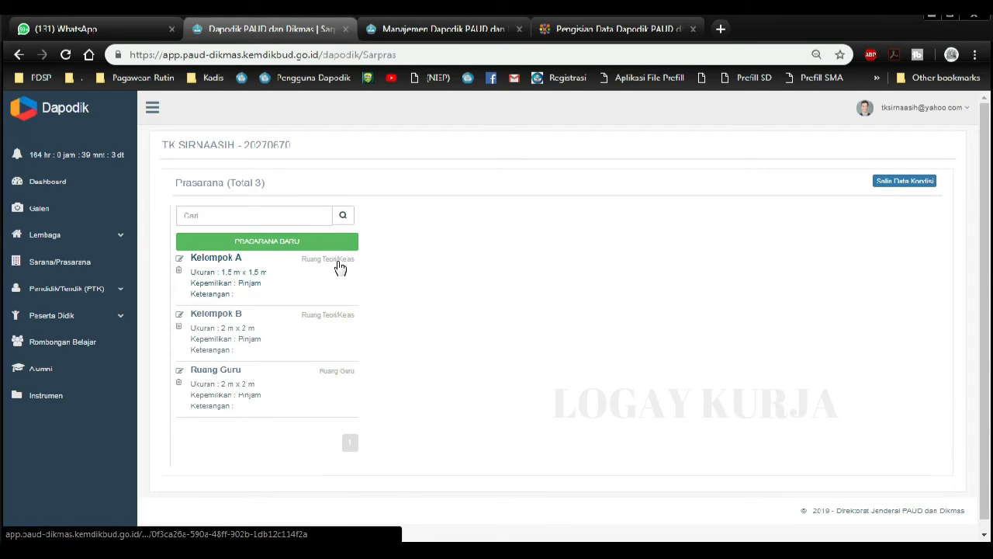
{"action": "left_click", "coordinate": [224, 263]}
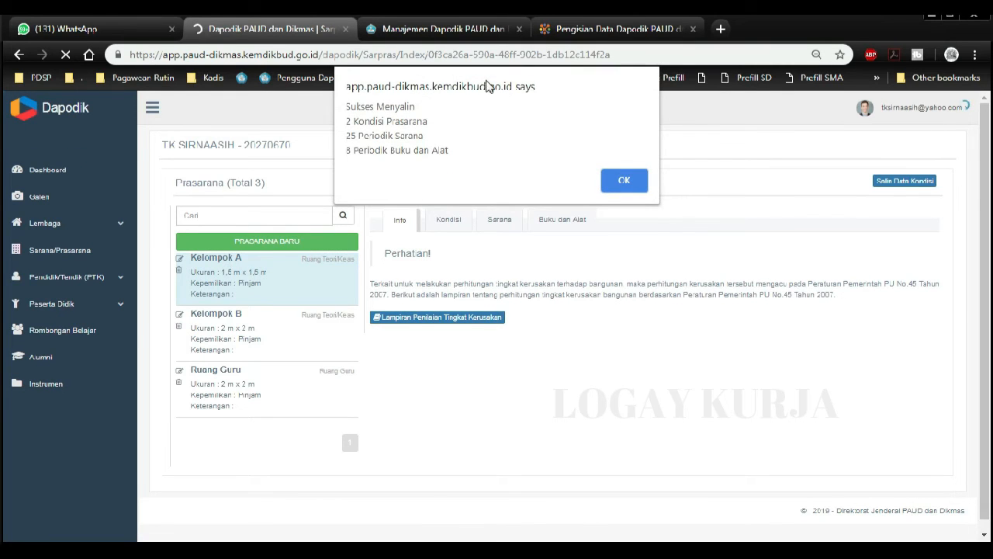
{"action": "left_click", "coordinate": [625, 180]}
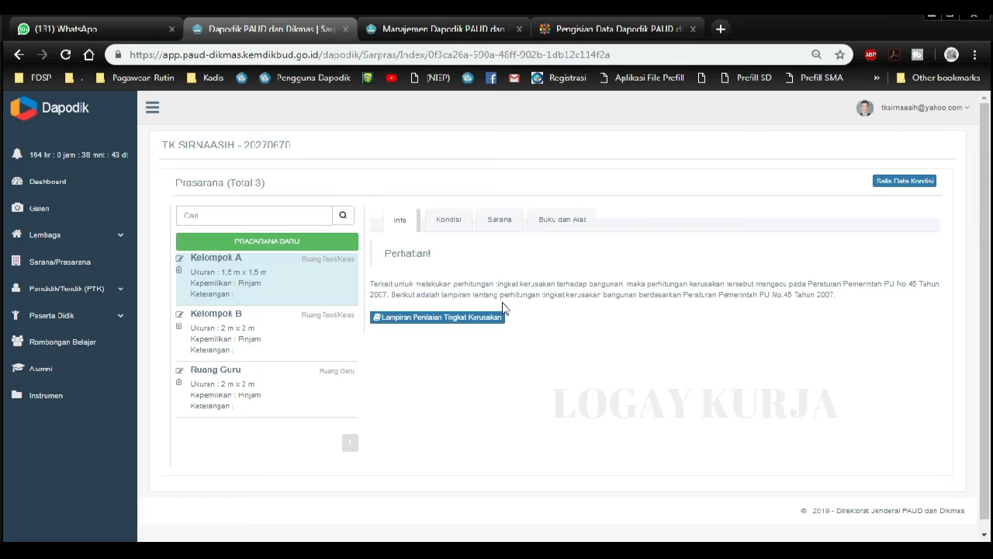
- Open the building damage assessment attachment and read its pages on damage causes, intensity levels and maximum repair costs
{"action": "left_click", "coordinate": [450, 321]}
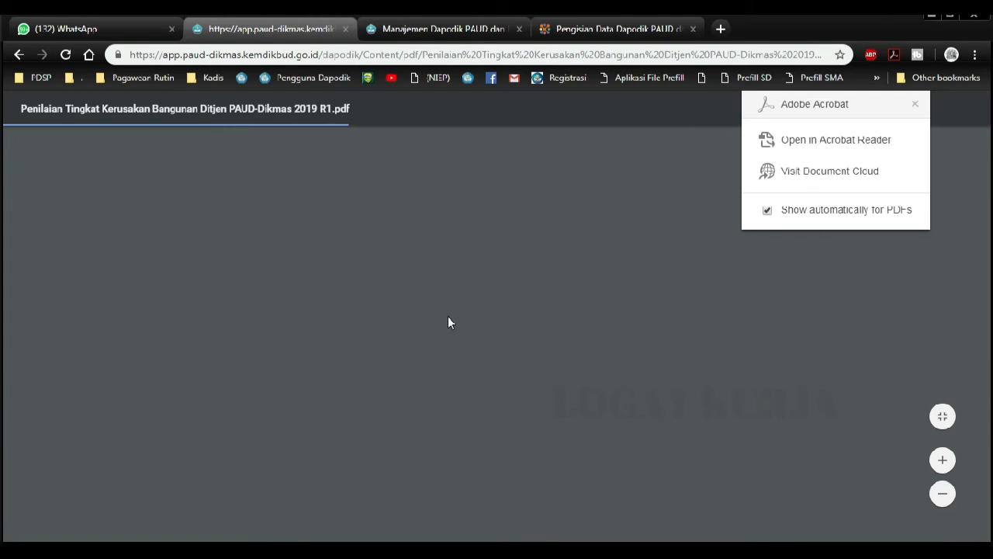
{"action": "left_click", "coordinate": [914, 104]}
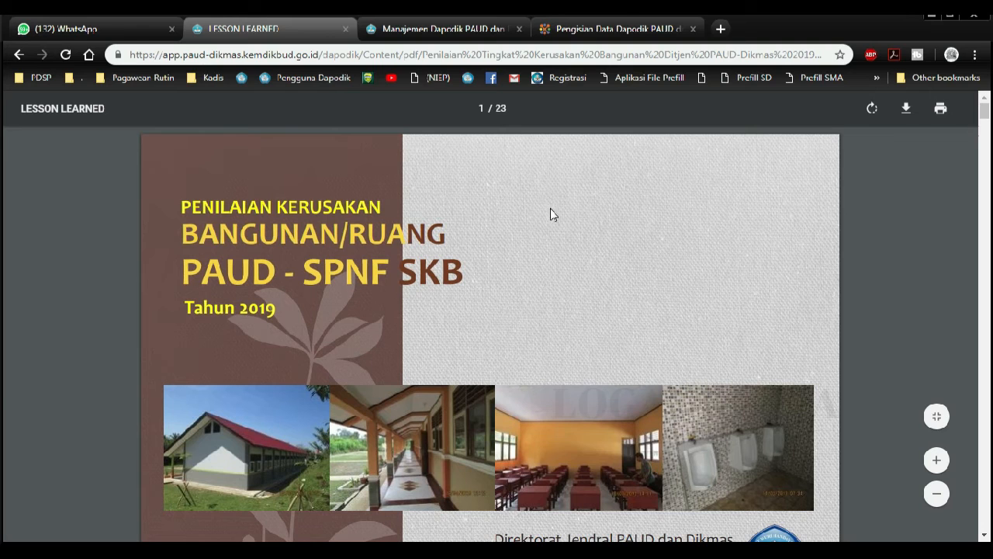
{"action": "scroll", "coordinate": [564, 245], "scroll_direction": "down", "scroll_amount": 4}
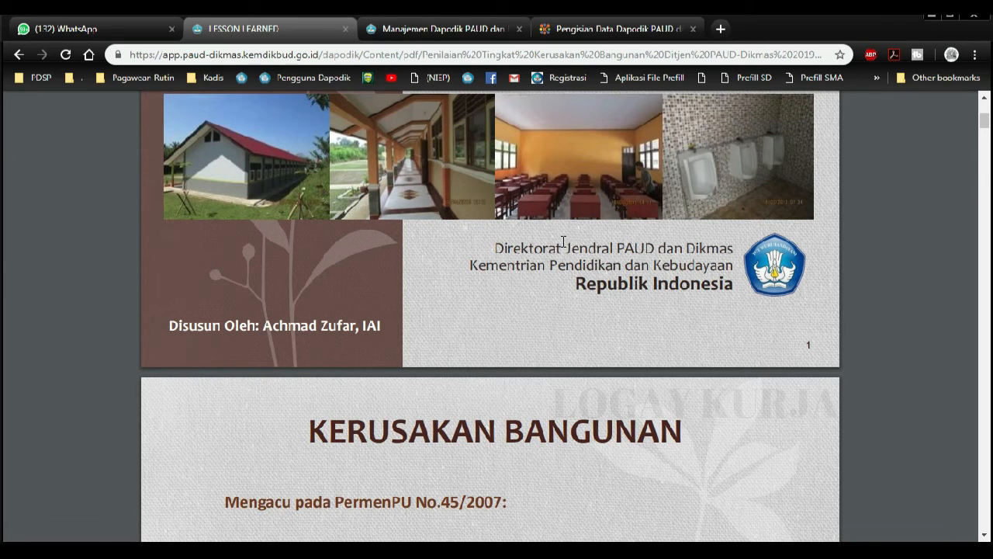
{"action": "scroll", "coordinate": [563, 241], "scroll_direction": "down", "scroll_amount": 4}
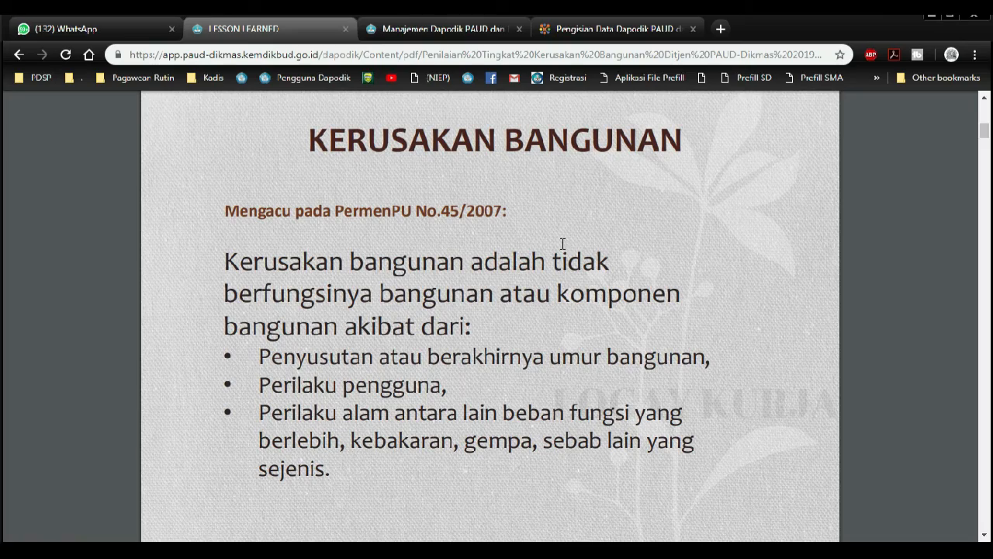
{"action": "scroll", "coordinate": [563, 244], "scroll_direction": "down", "scroll_amount": 5}
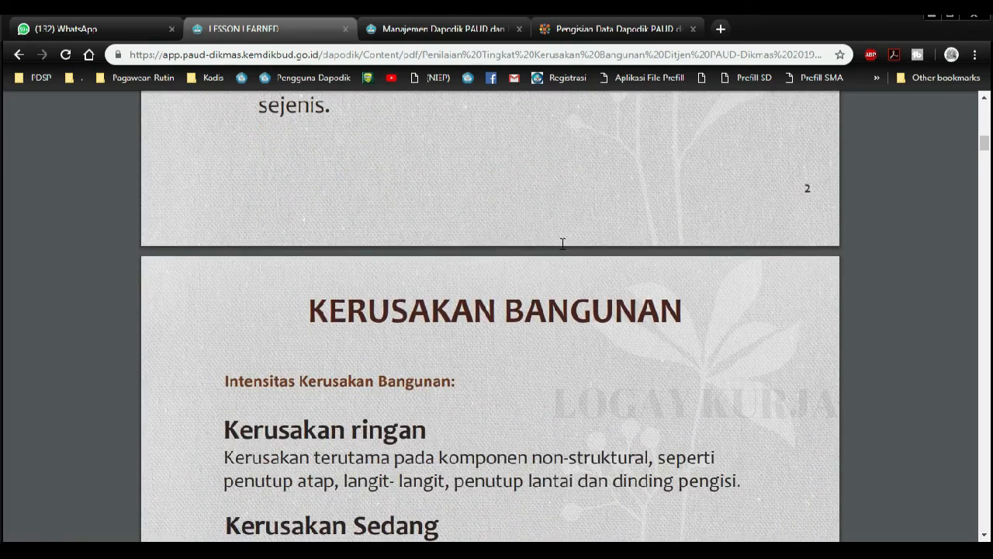
{"action": "scroll", "coordinate": [562, 244], "scroll_direction": "down", "scroll_amount": 7}
{"action": "scroll", "coordinate": [563, 245], "scroll_direction": "down", "scroll_amount": 6}
{"action": "scroll", "coordinate": [562, 246], "scroll_direction": "up", "scroll_amount": 3}
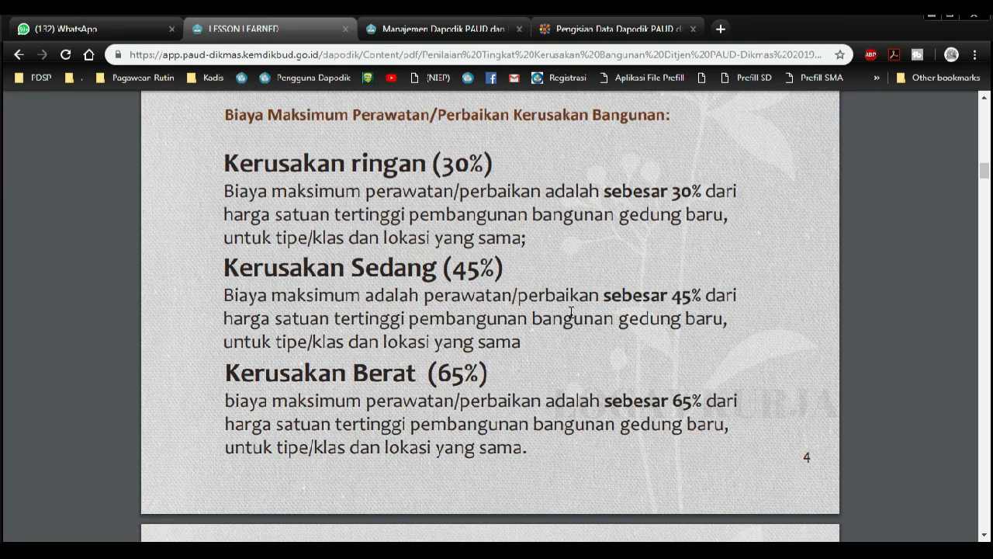
- Read the attachment's pages on building components and on calculating damage percentages for the roof, ceiling, columns and door or window frames
{"action": "scroll", "coordinate": [571, 311], "scroll_direction": "down", "scroll_amount": 5}
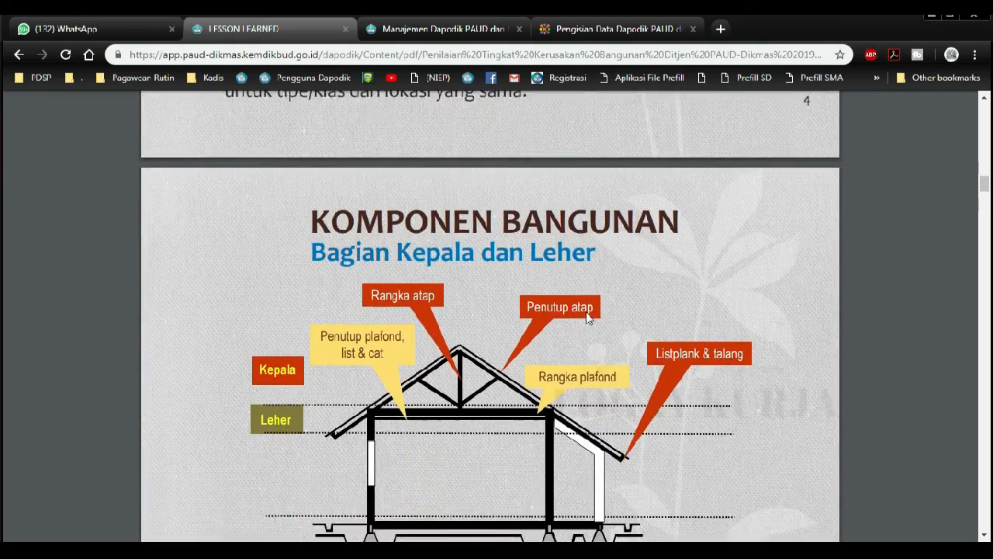
{"action": "scroll", "coordinate": [587, 310], "scroll_direction": "down", "scroll_amount": 10}
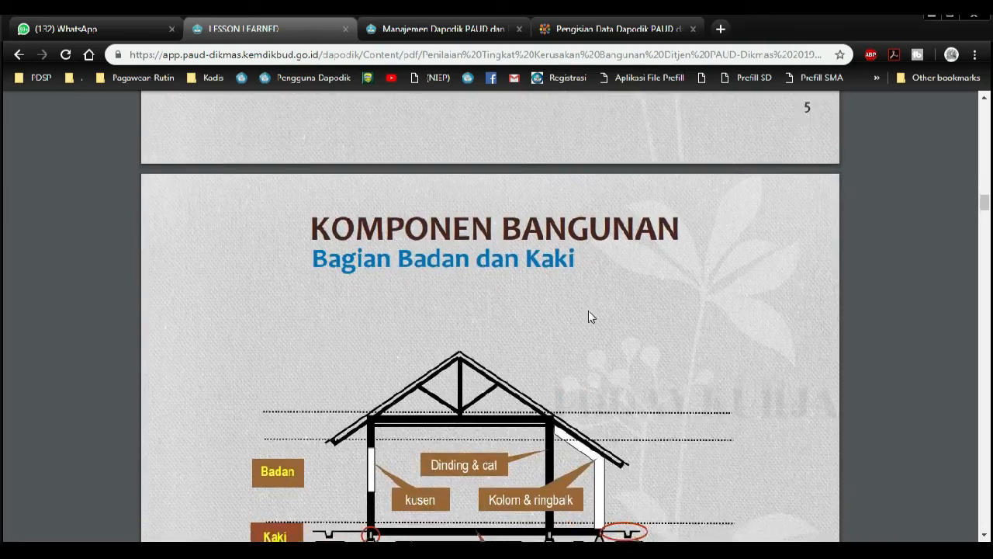
{"action": "scroll", "coordinate": [590, 314], "scroll_direction": "down", "scroll_amount": 10}
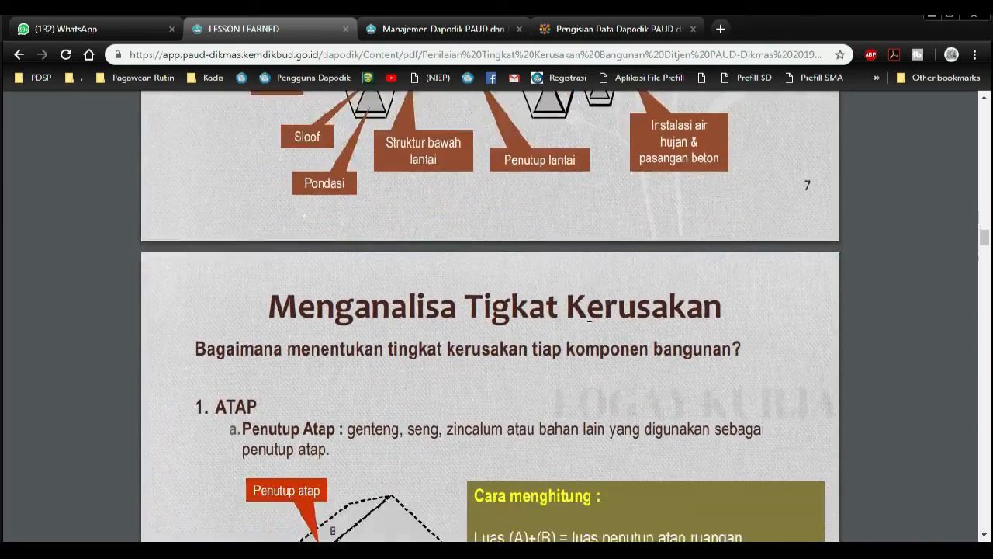
{"action": "scroll", "coordinate": [590, 315], "scroll_direction": "down", "scroll_amount": 10}
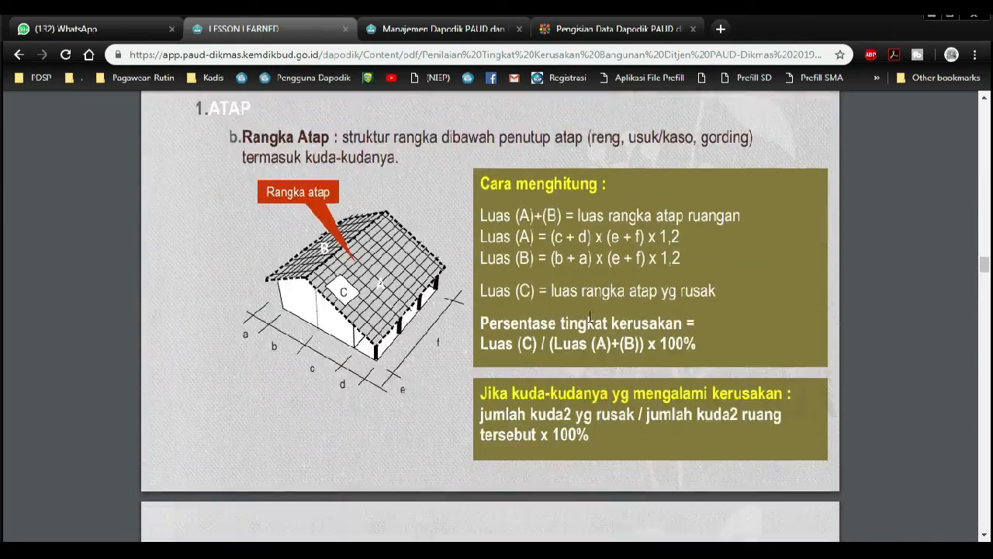
{"action": "scroll", "coordinate": [590, 323], "scroll_direction": "down", "scroll_amount": 10}
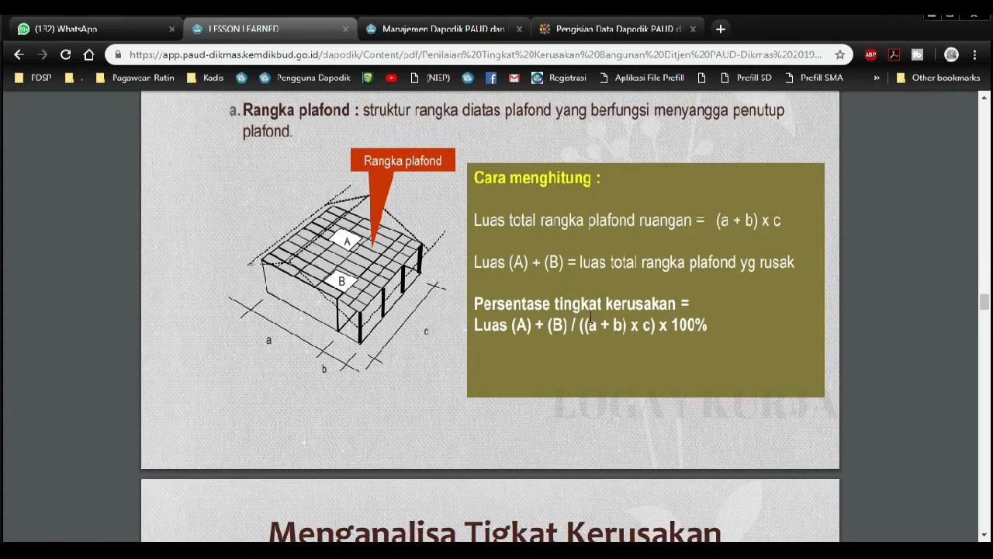
{"action": "scroll", "coordinate": [591, 317], "scroll_direction": "down", "scroll_amount": 7}
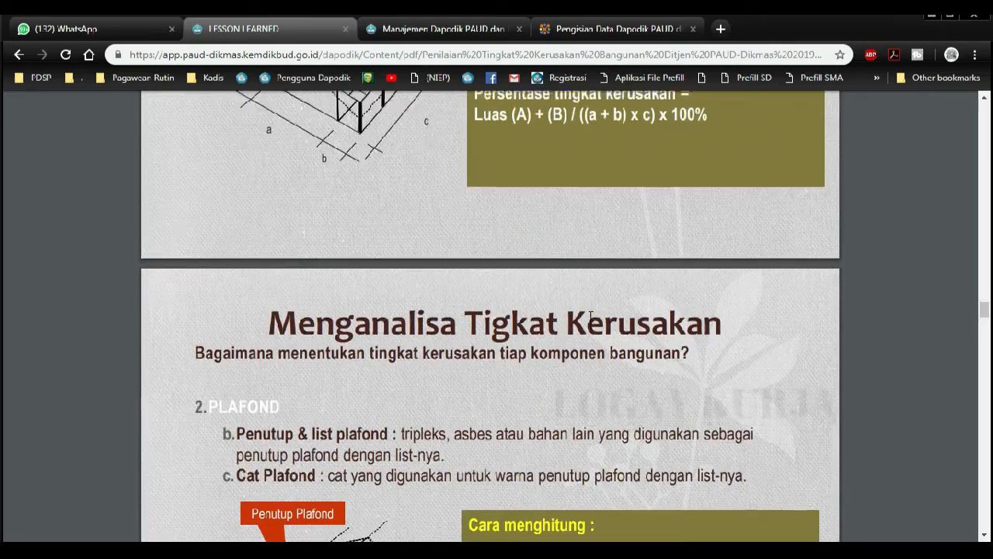
{"action": "scroll", "coordinate": [591, 317], "scroll_direction": "down", "scroll_amount": 8}
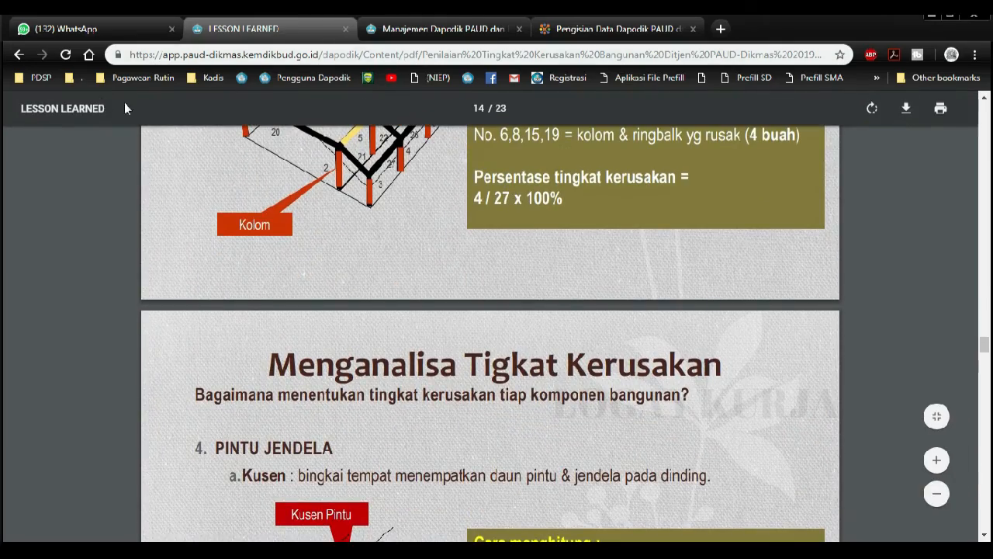
- Return to the Kelompok A record, dismiss the notification and display the room's Kondisi data
{"action": "left_click", "coordinate": [20, 55]}
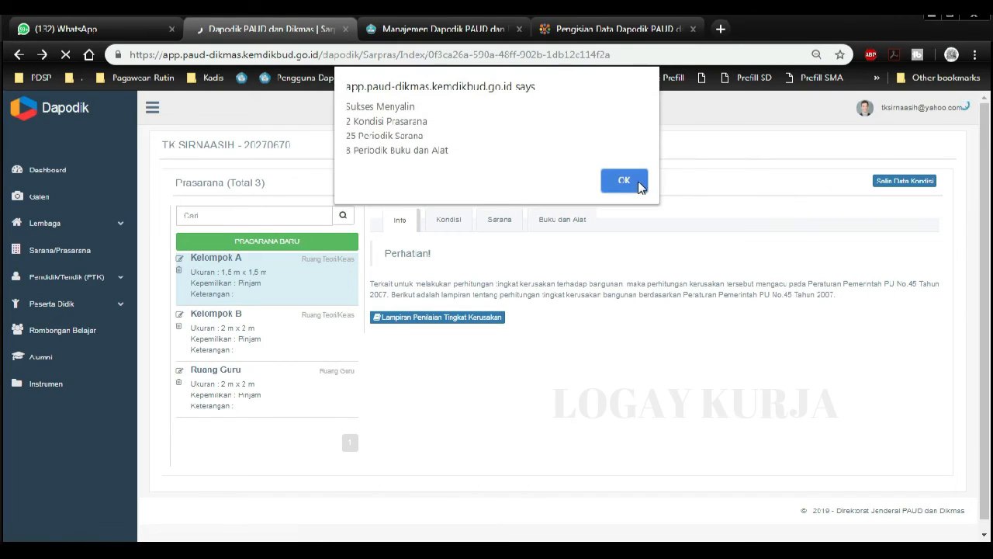
{"action": "left_click", "coordinate": [640, 182]}
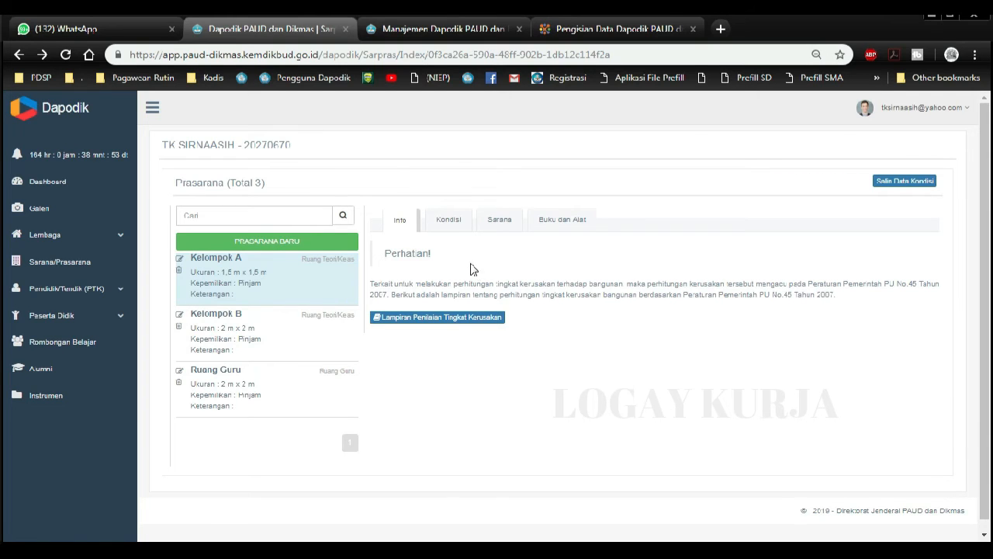
{"action": "left_click", "coordinate": [454, 224]}
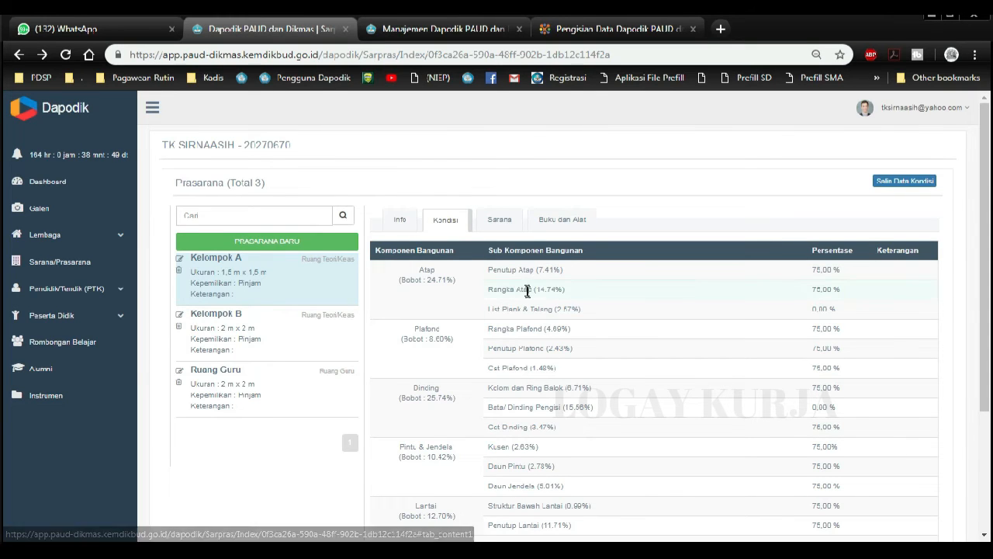
- Review Kelompok A's damage percentages for each building component and open the room's condition data for editing
{"action": "left_click_drag", "start_coordinate": [985, 242], "coordinate": [991, 325]}
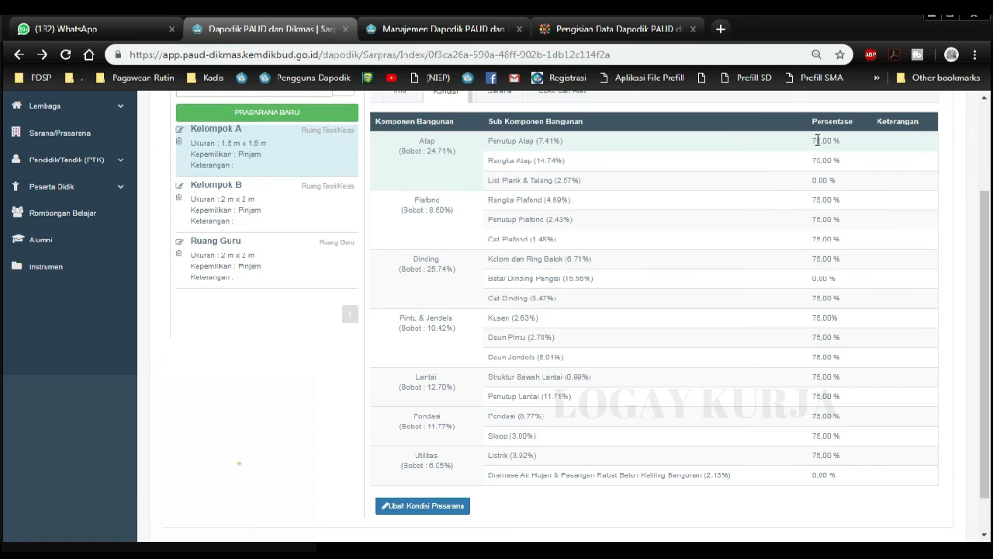
{"action": "left_click_drag", "start_coordinate": [811, 140], "coordinate": [840, 140]}
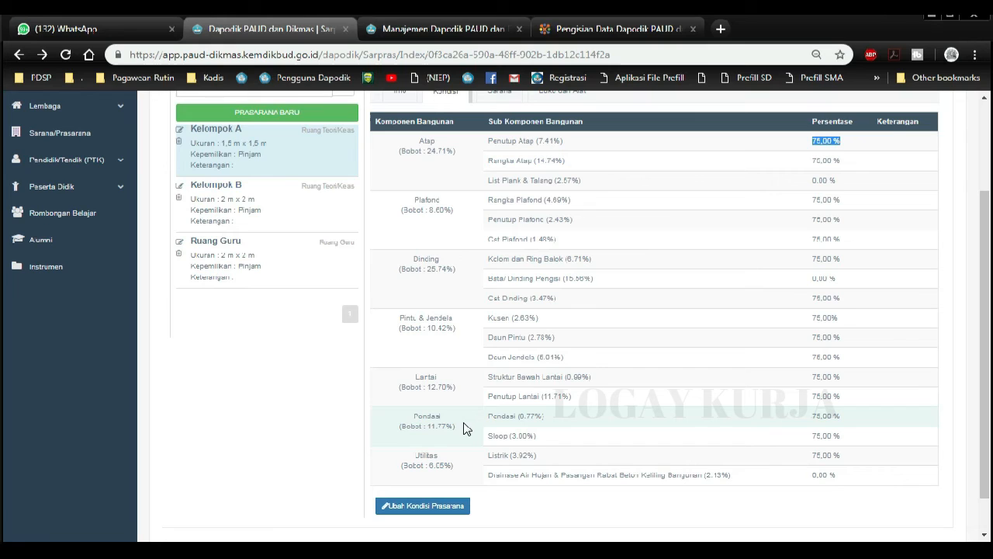
{"action": "left_click", "coordinate": [432, 507]}
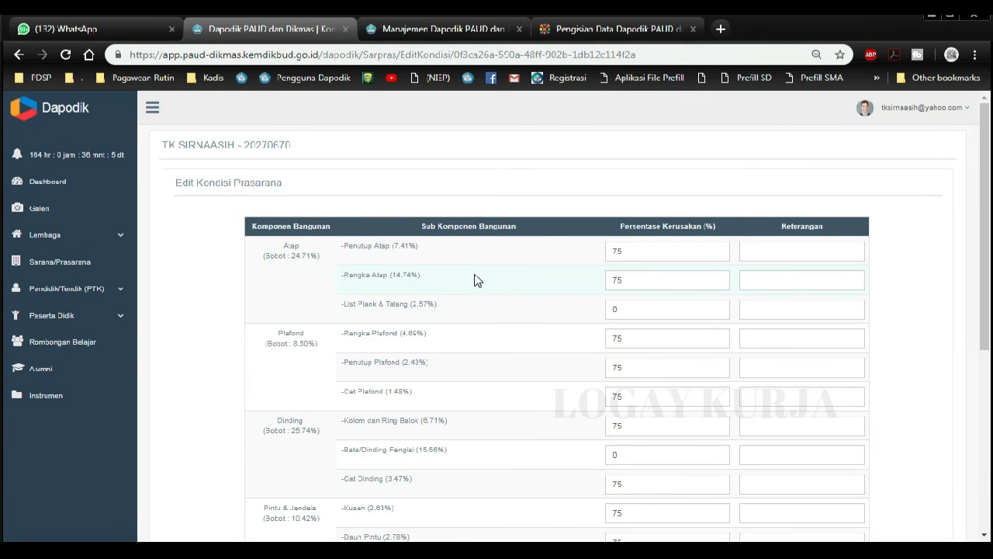
{"action": "scroll", "coordinate": [475, 280], "scroll_direction": "down", "scroll_amount": 1}
{"action": "scroll", "coordinate": [488, 280], "scroll_direction": "down", "scroll_amount": 5}
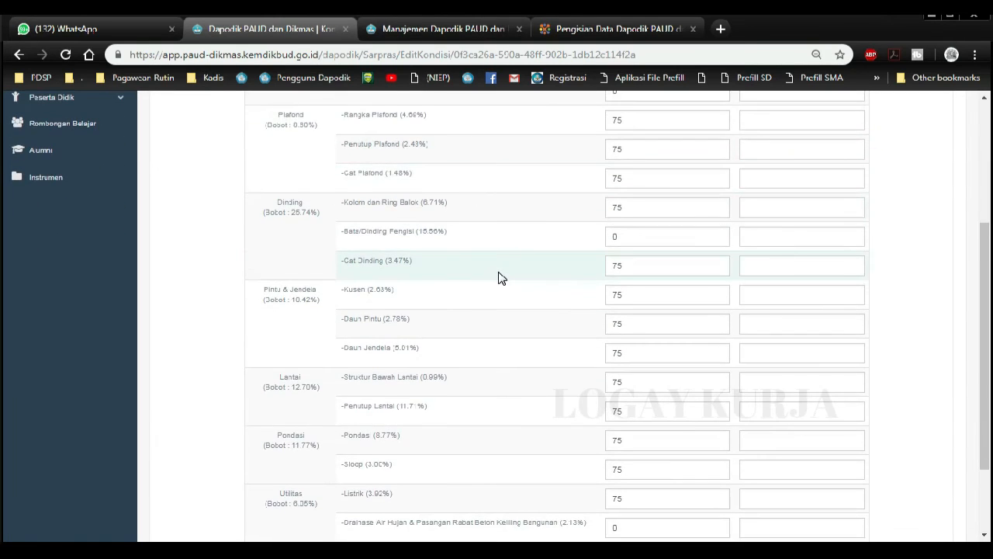
{"action": "scroll", "coordinate": [501, 278], "scroll_direction": "down", "scroll_amount": 2}
{"action": "scroll", "coordinate": [501, 278], "scroll_direction": "up", "scroll_amount": 5}
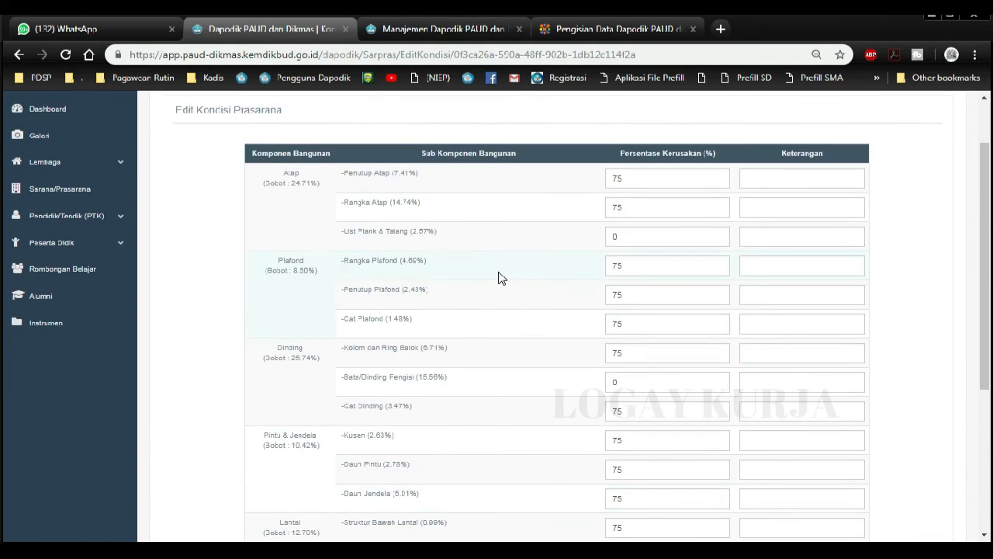
- Check the Persentase Kerusakan entries, keeping Penutup Atap at 75, and save the condition data
{"action": "double_click", "coordinate": [628, 178]}
{"action": "left_click", "coordinate": [634, 176]}
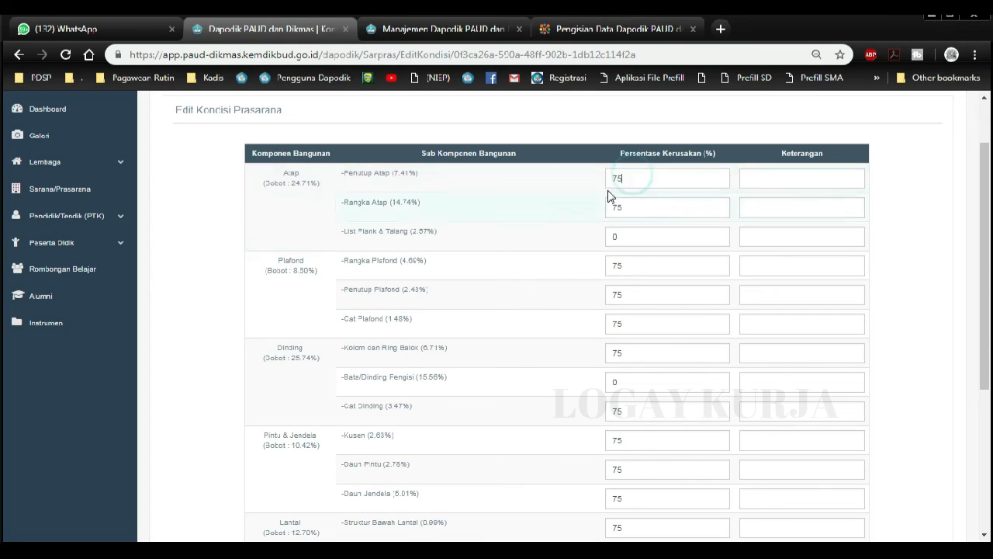
{"action": "scroll", "coordinate": [621, 294], "scroll_direction": "down", "scroll_amount": 2}
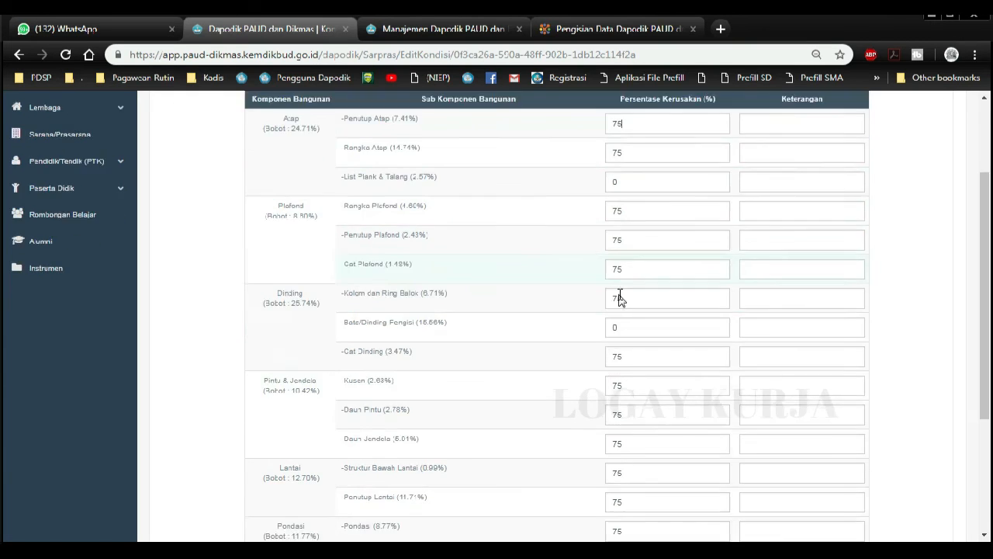
{"action": "scroll", "coordinate": [624, 313], "scroll_direction": "down", "scroll_amount": 2}
{"action": "scroll", "coordinate": [623, 325], "scroll_direction": "up", "scroll_amount": 5}
{"action": "scroll", "coordinate": [623, 326], "scroll_direction": "down", "scroll_amount": 5}
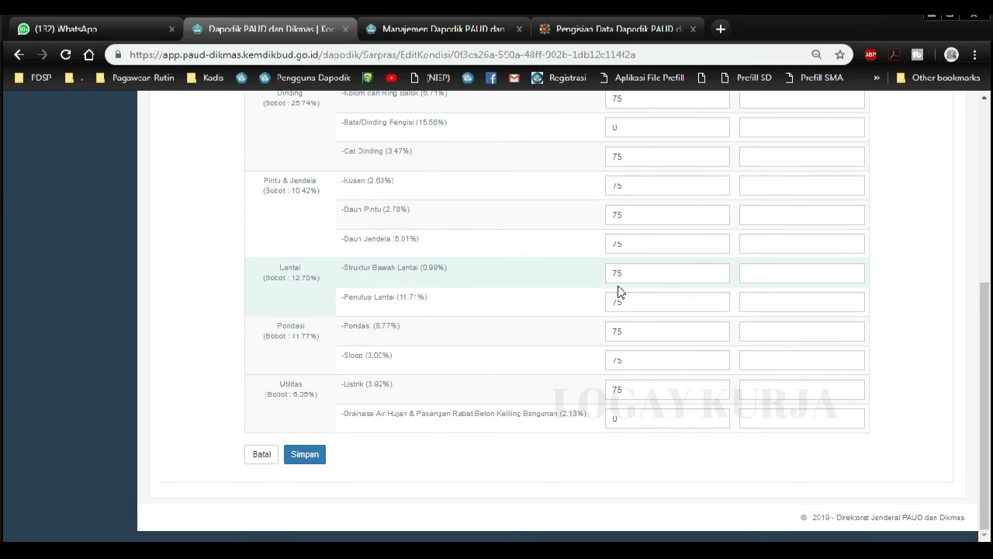
{"action": "left_click", "coordinate": [305, 455]}
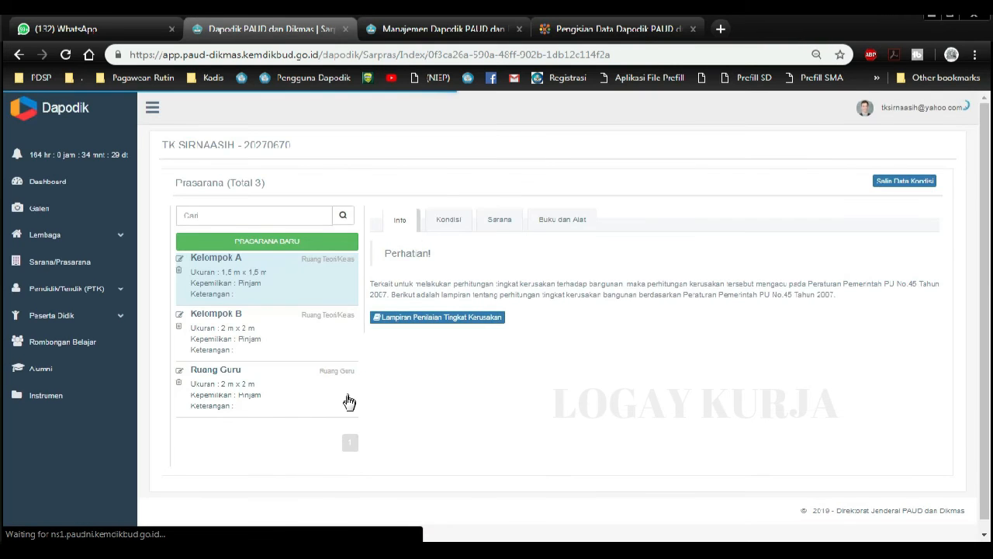
- Display Kelompok A's Kondisi data again and check the saved percentages of all building components
{"action": "left_click", "coordinate": [450, 222]}
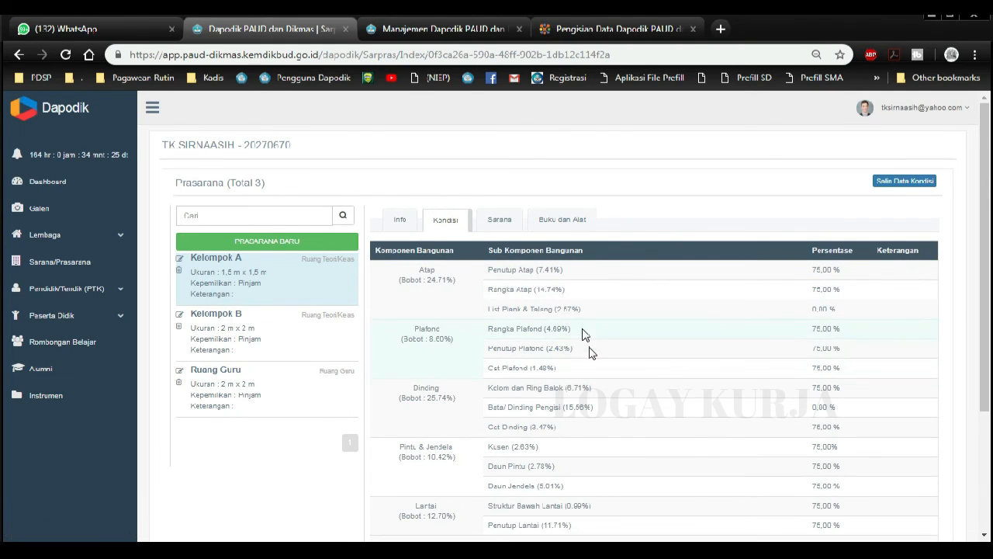
{"action": "scroll", "coordinate": [587, 362], "scroll_direction": "down", "scroll_amount": 3}
{"action": "scroll", "coordinate": [587, 363], "scroll_direction": "up", "scroll_amount": 1}
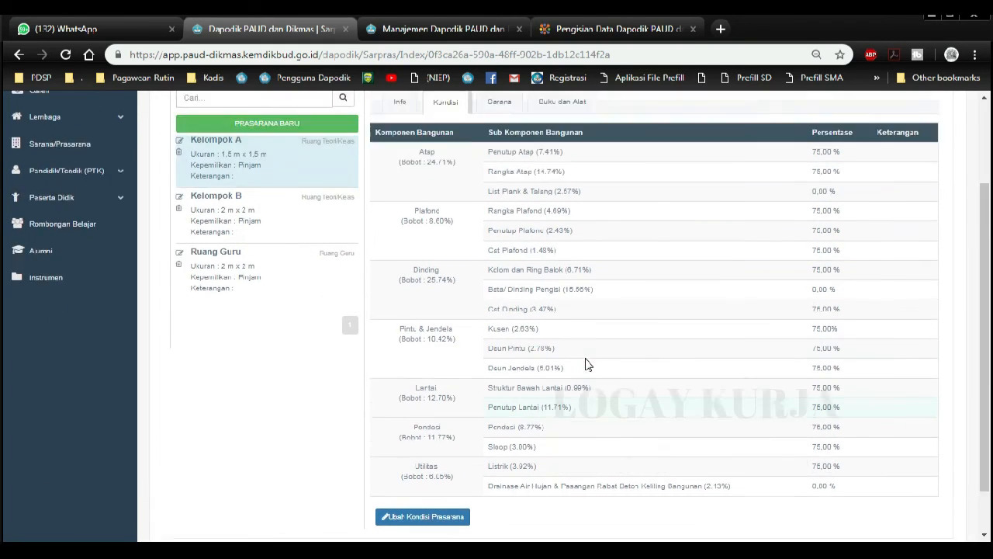
{"action": "scroll", "coordinate": [587, 363], "scroll_direction": "up", "scroll_amount": 2}
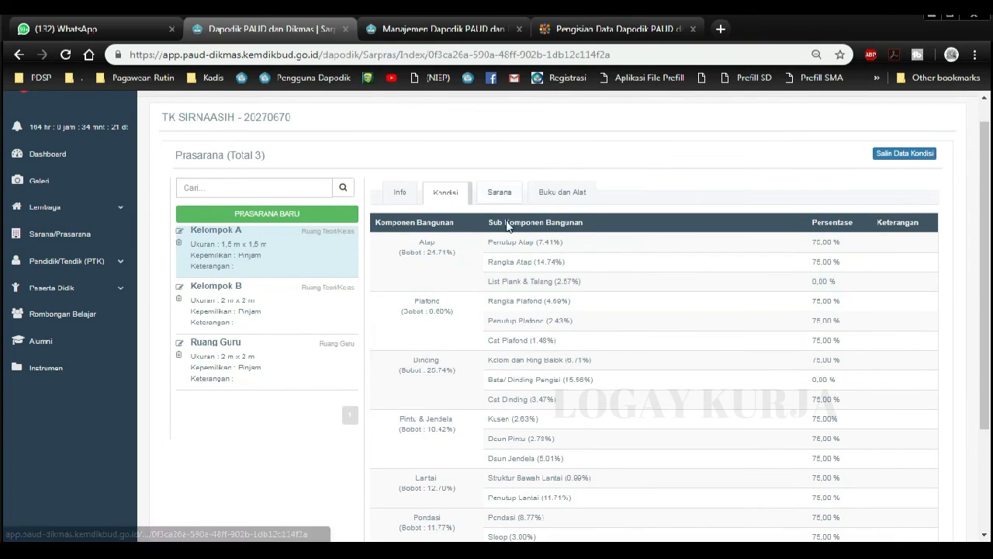
- Display the Sarana list, start a new Sarana entry to examine the Jenis Sarana and Kepemilikan options, and cancel the entry
{"action": "left_click", "coordinate": [499, 197]}
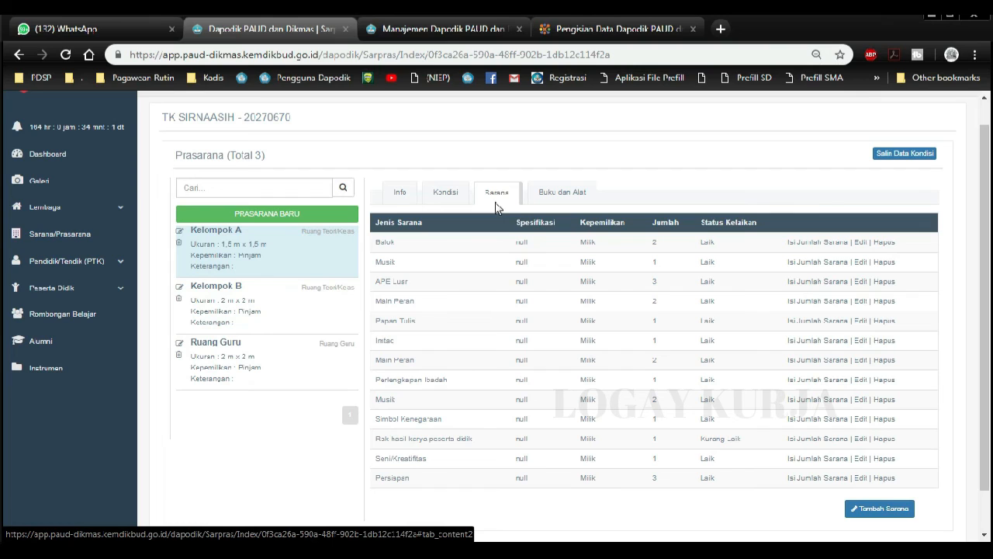
{"action": "left_click", "coordinate": [871, 519]}
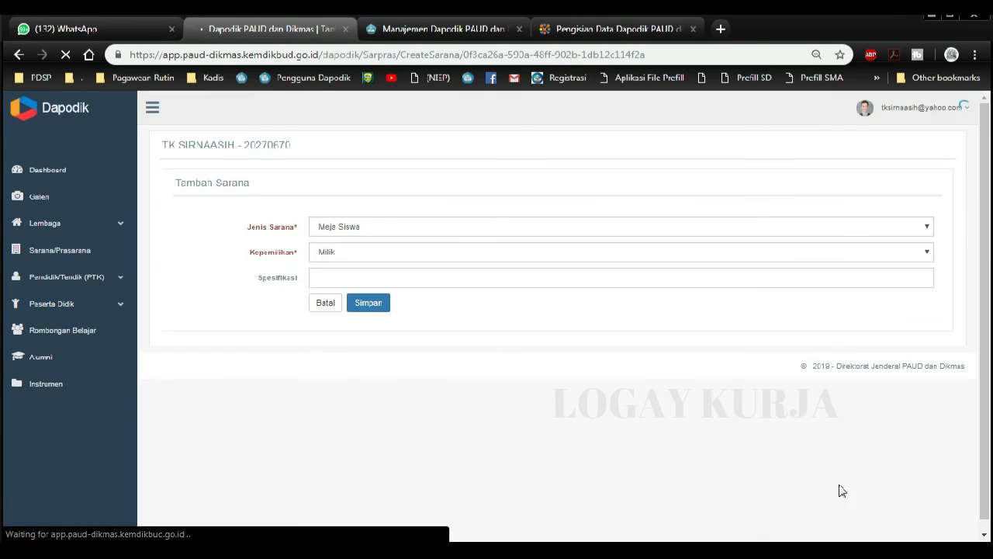
{"action": "left_click", "coordinate": [370, 225]}
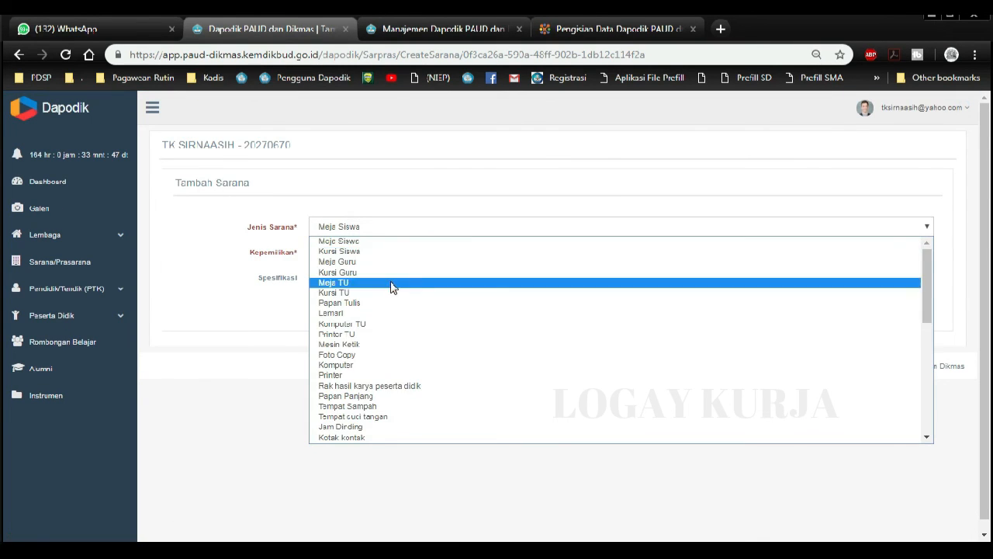
{"action": "scroll", "coordinate": [394, 287], "scroll_direction": "down", "scroll_amount": 4}
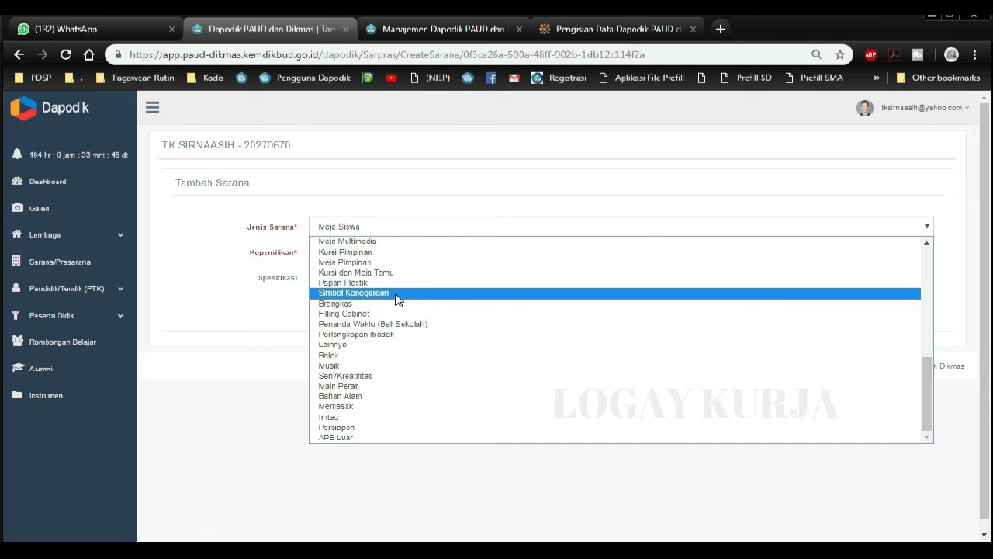
{"action": "scroll", "coordinate": [400, 299], "scroll_direction": "up", "scroll_amount": 4}
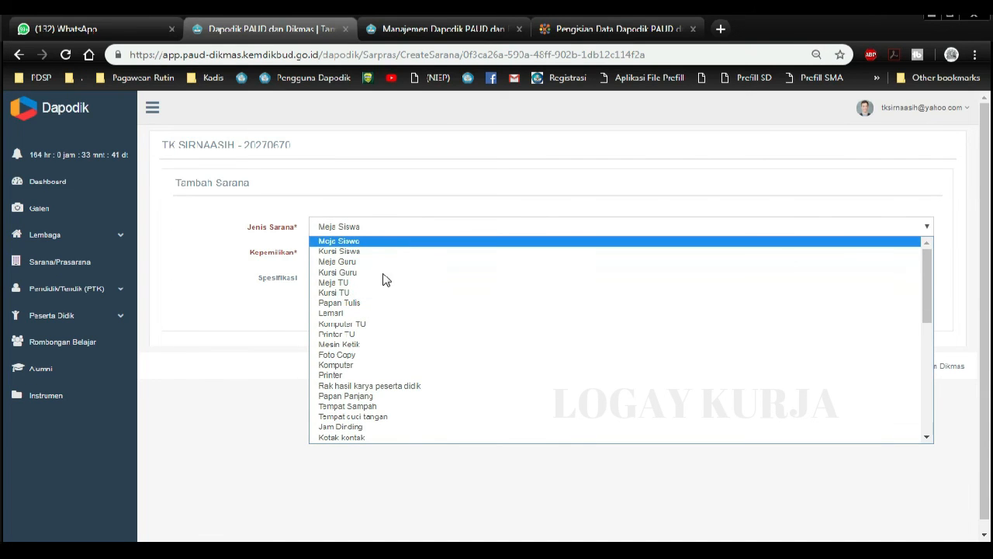
{"action": "scroll", "coordinate": [373, 333], "scroll_direction": "down", "scroll_amount": 3}
{"action": "left_click", "coordinate": [242, 277]}
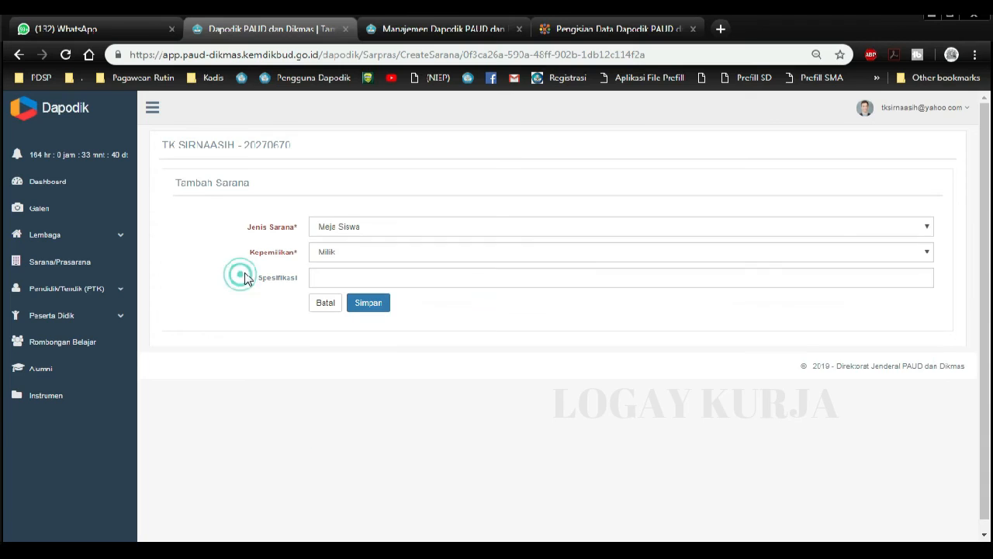
{"action": "left_click", "coordinate": [395, 254]}
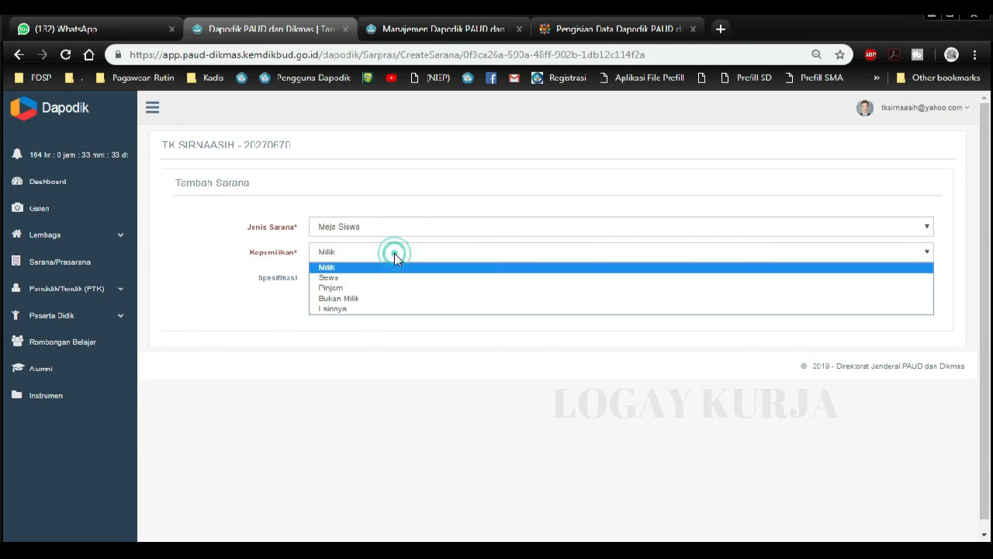
{"action": "left_click", "coordinate": [255, 322]}
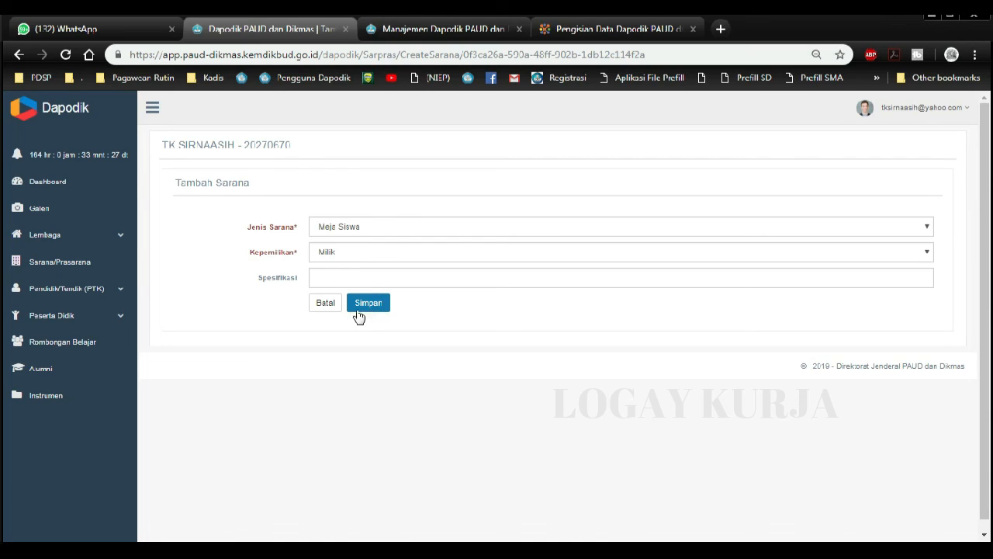
{"action": "left_click", "coordinate": [328, 316]}
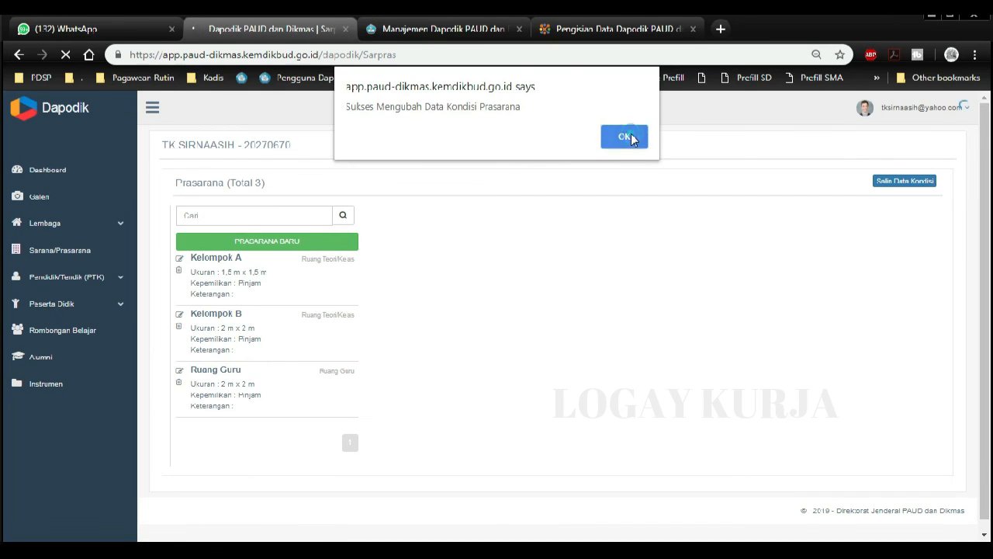
- Dismiss the notification, reselect Kelompok A and display its Sarana list
{"action": "left_click", "coordinate": [628, 135]}
{"action": "left_click", "coordinate": [231, 262]}
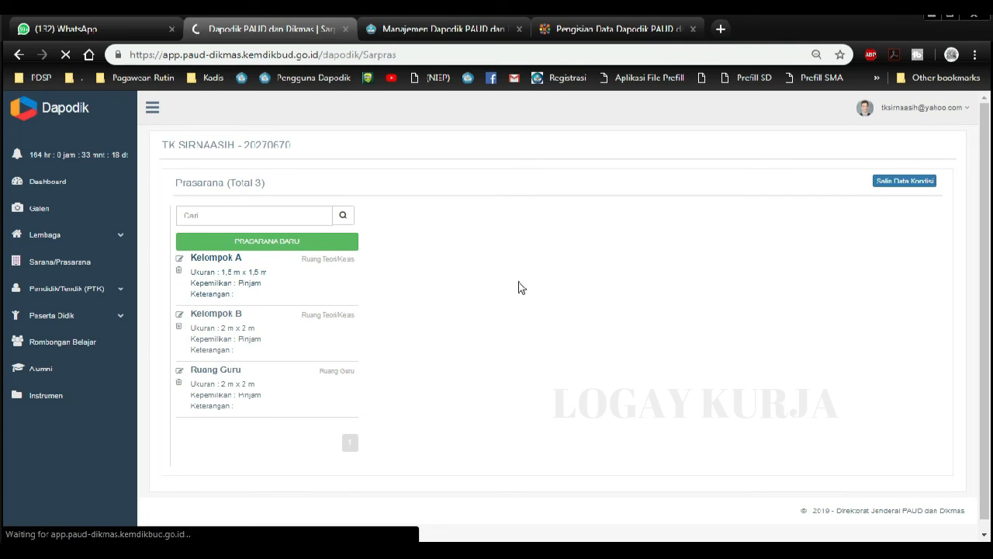
{"action": "left_click", "coordinate": [511, 220]}
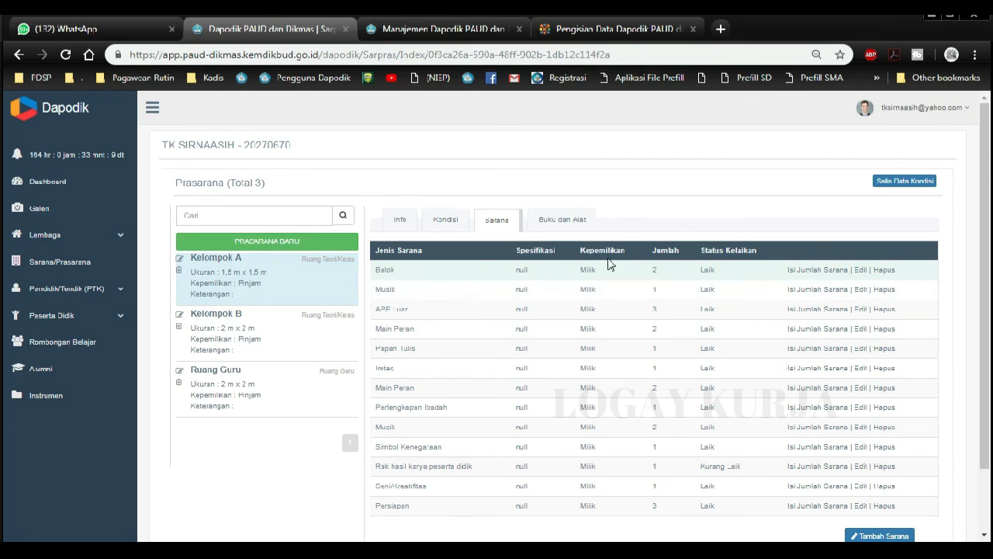
- Save the Balok item's Jumlah Sarana as 2 with status Laik, dismiss the notification and display the Sarana list
{"action": "left_click", "coordinate": [827, 275]}
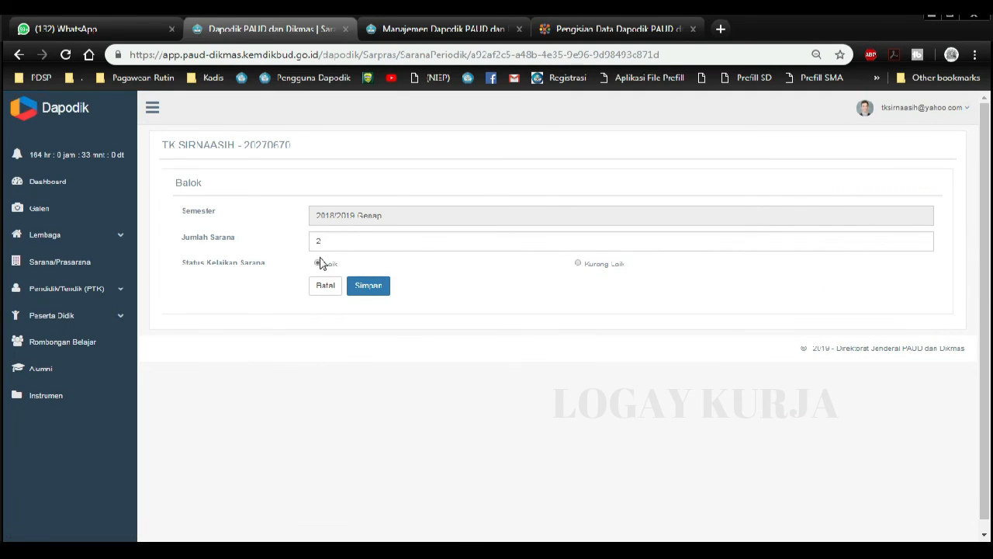
{"action": "left_click", "coordinate": [180, 186]}
{"action": "left_click_drag", "start_coordinate": [331, 244], "coordinate": [301, 242]}
{"action": "left_click", "coordinate": [371, 293]}
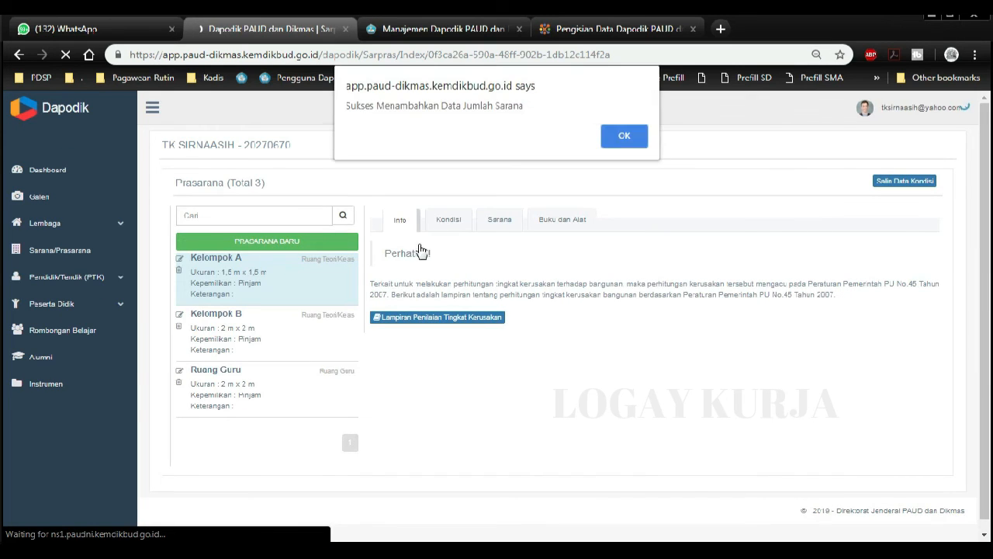
{"action": "left_click", "coordinate": [634, 131]}
{"action": "left_click", "coordinate": [497, 225]}
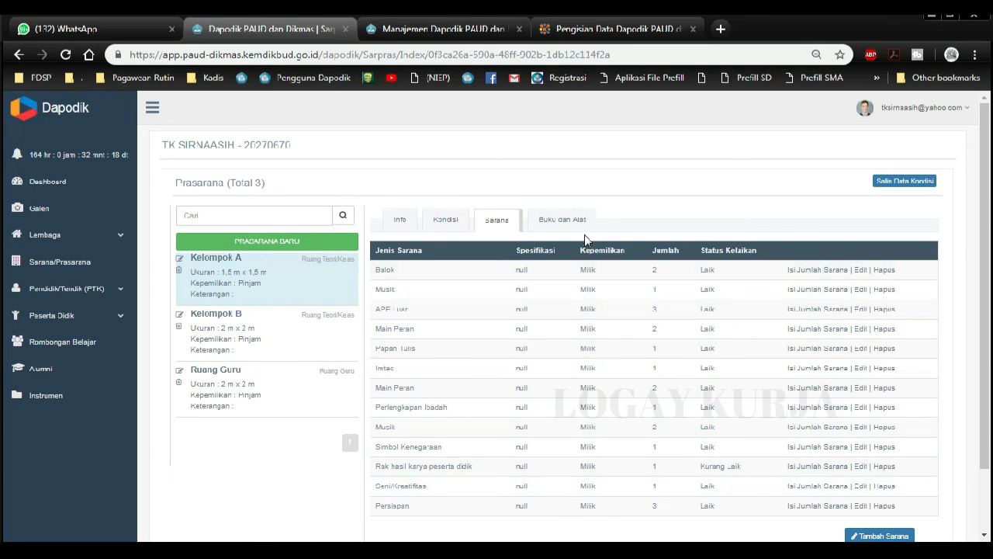
- Display Kelompok A's Buku dan Alat list, examine the Jenis Buku Alat options in a new entry, cancel it and reselect Kelompok A
{"action": "left_click", "coordinate": [562, 222]}
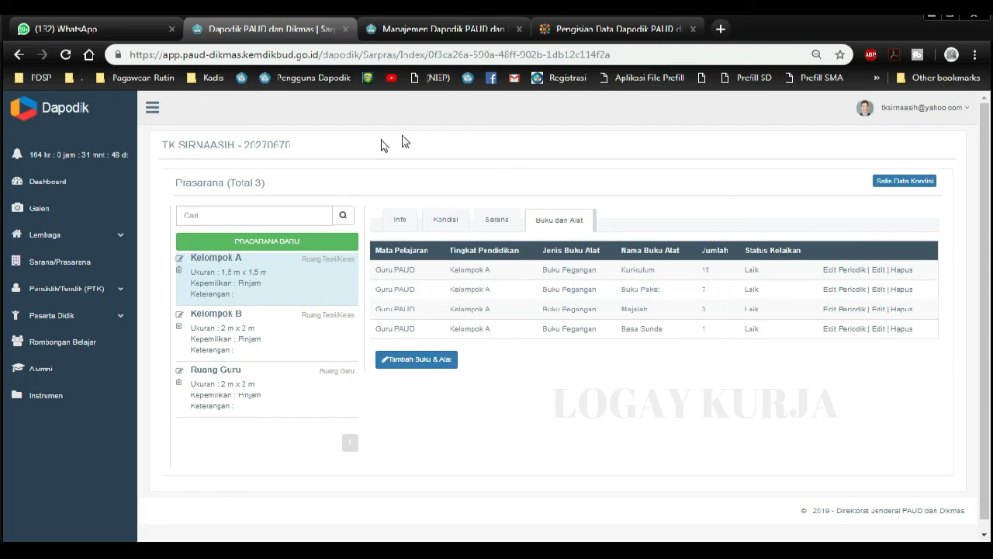
{"action": "left_click", "coordinate": [437, 370]}
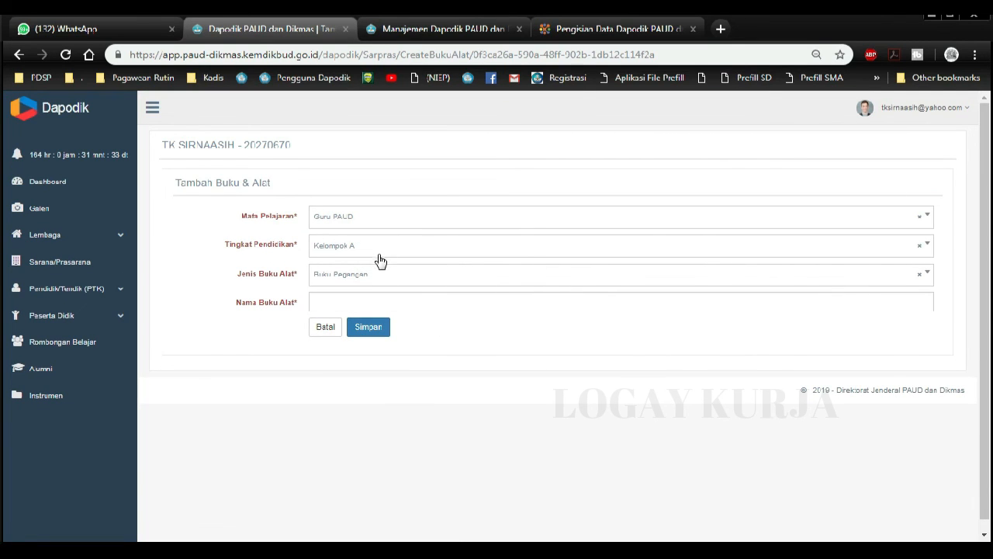
{"action": "left_click", "coordinate": [386, 280]}
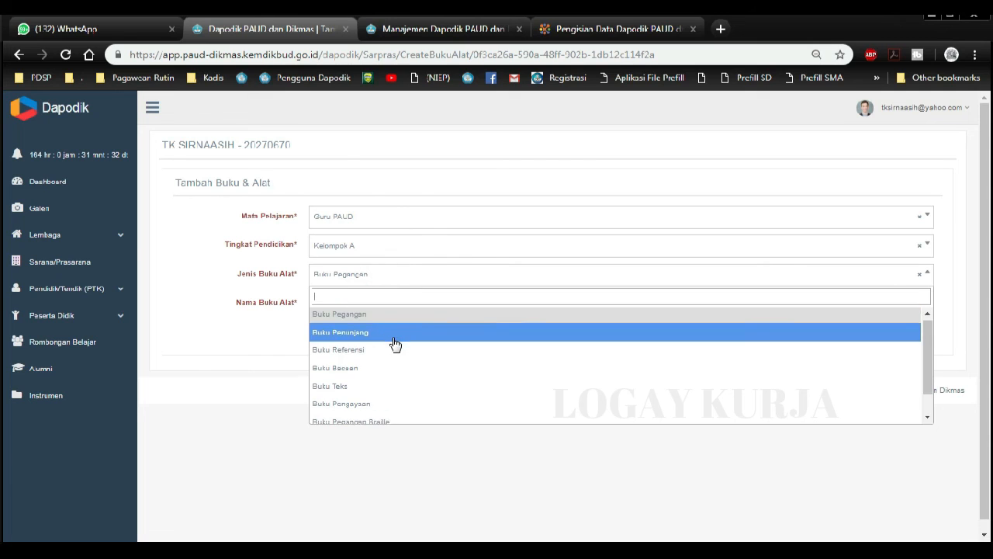
{"action": "scroll", "coordinate": [394, 344], "scroll_direction": "down", "scroll_amount": 1}
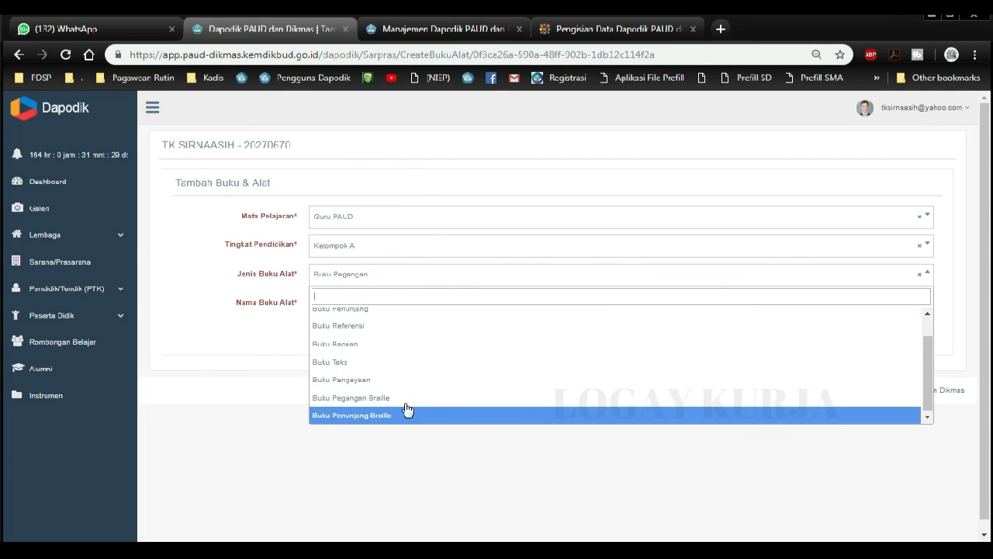
{"action": "scroll", "coordinate": [402, 399], "scroll_direction": "up", "scroll_amount": 1}
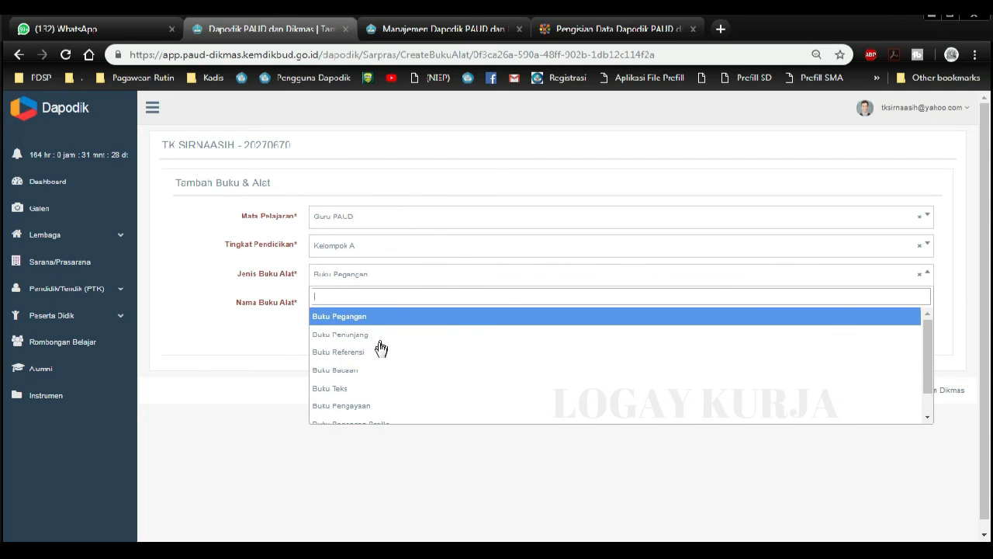
{"action": "left_click", "coordinate": [246, 340]}
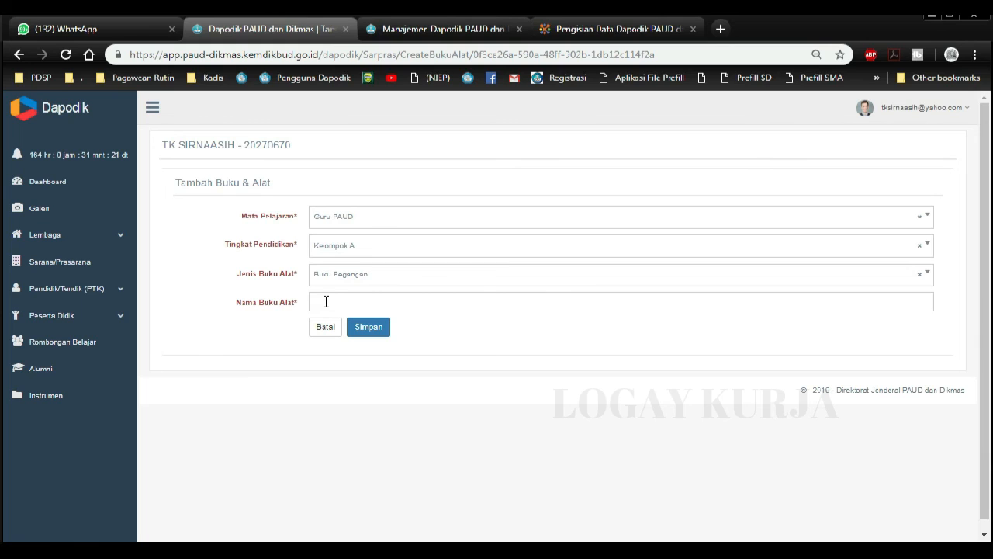
{"action": "left_click", "coordinate": [351, 277]}
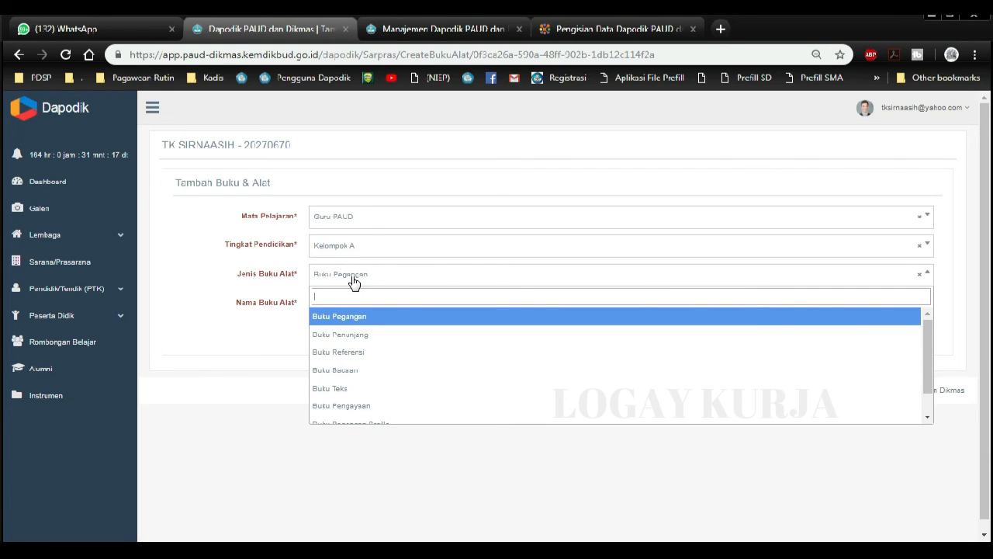
{"action": "left_click", "coordinate": [275, 289]}
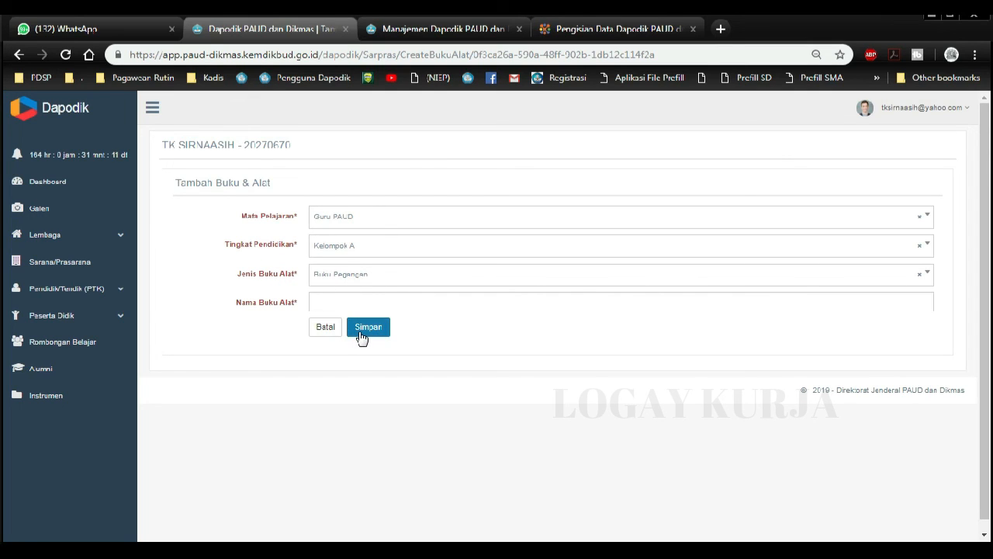
{"action": "left_click", "coordinate": [326, 331]}
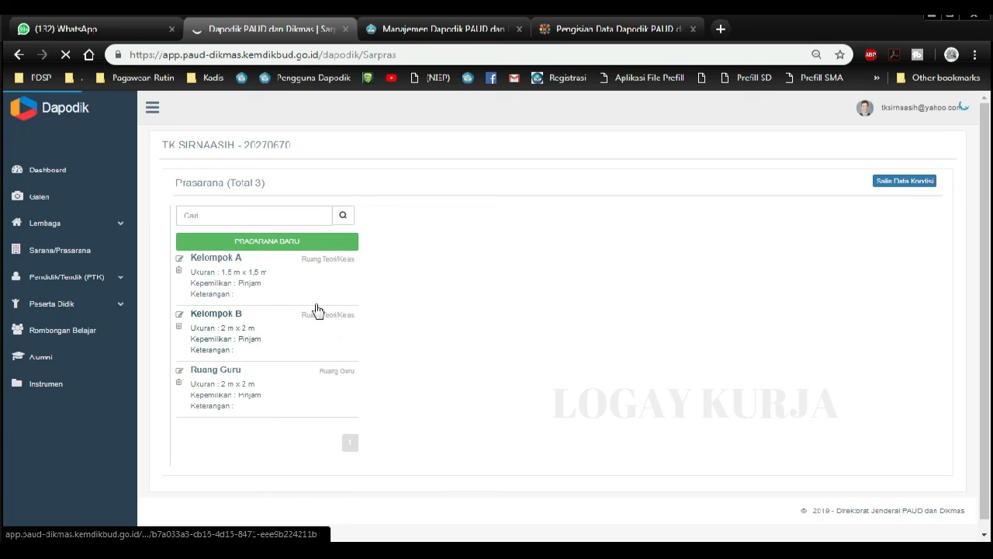
{"action": "left_click", "coordinate": [235, 269]}
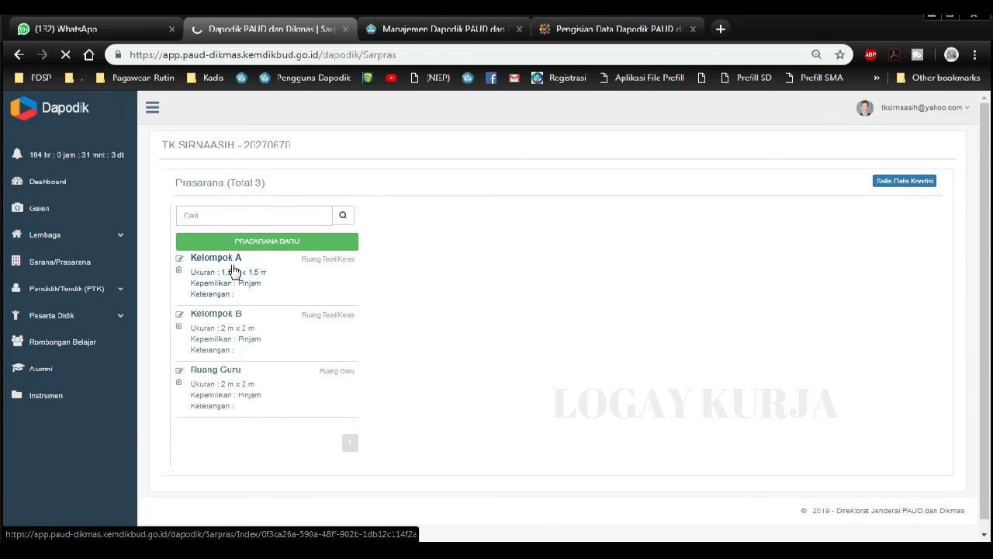